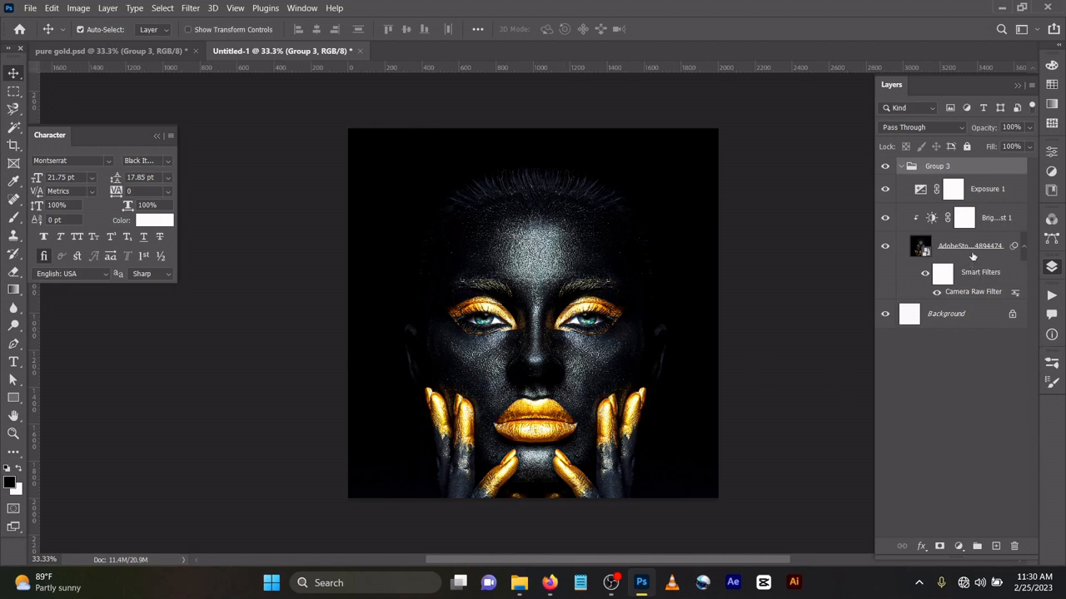
- Review the Camera Raw Filter's Basic settings on the portrait smart object in Group 3
{"action": "left_click", "coordinate": [973, 253]}
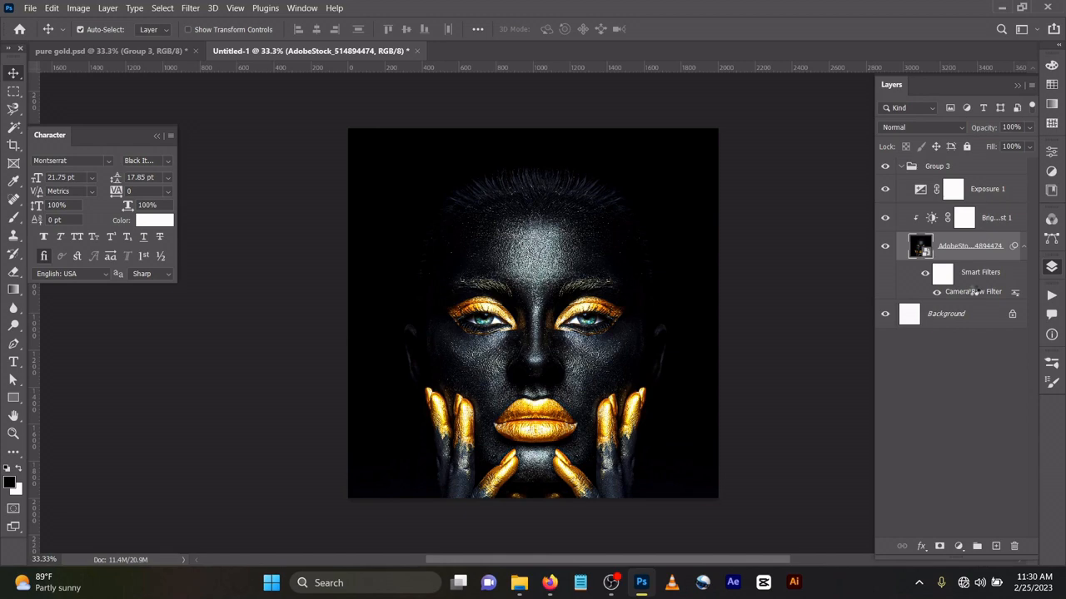
{"action": "double_click", "coordinate": [974, 290]}
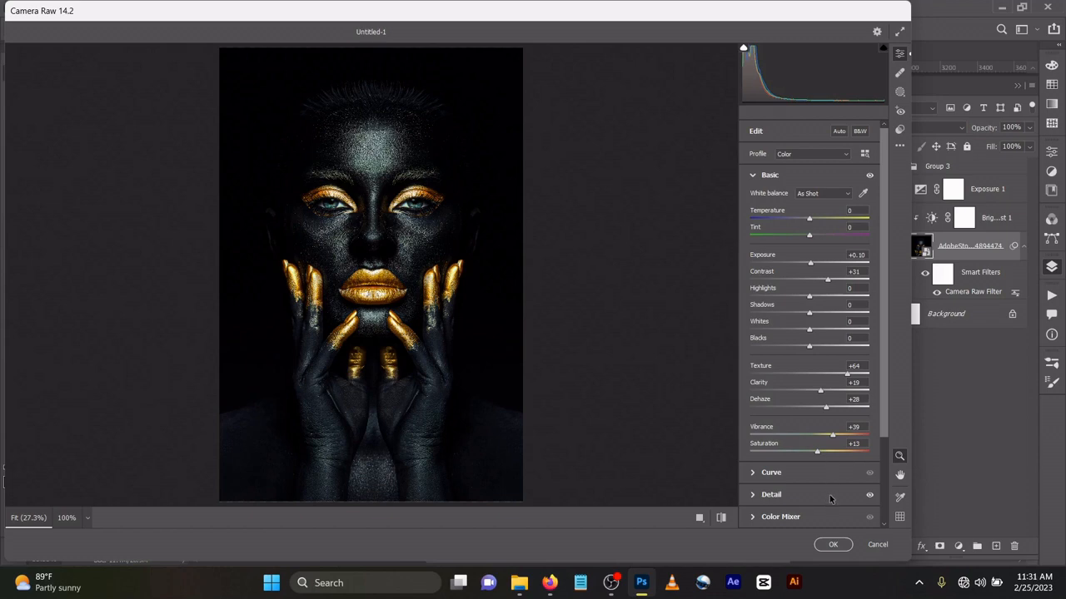
{"action": "left_click", "coordinate": [832, 544]}
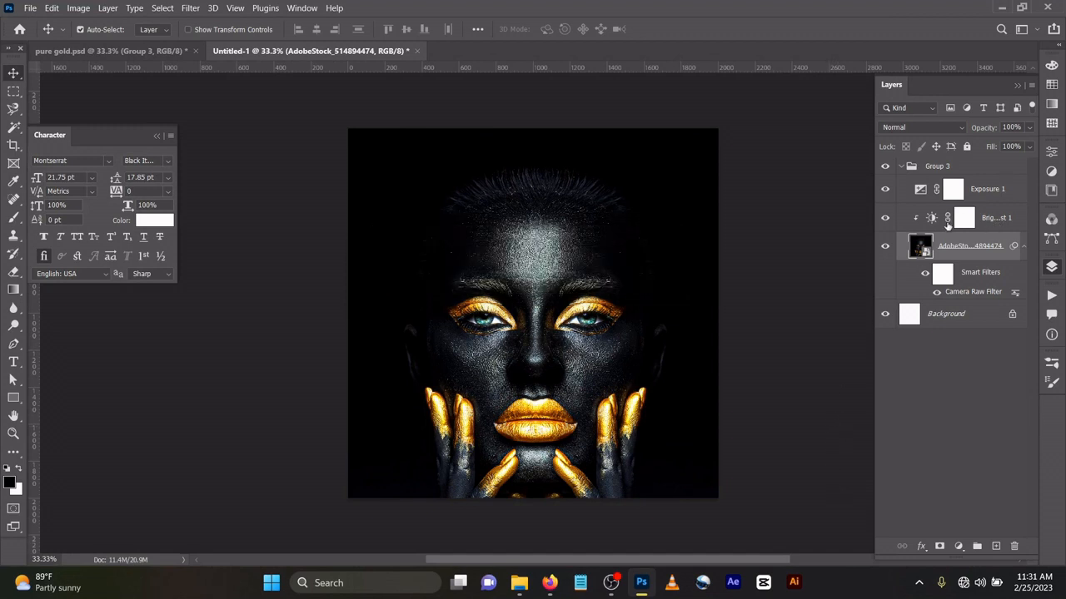
- Review the settings of the Brightness/Contrast and Exposure adjustment layers above the portrait
{"action": "double_click", "coordinate": [933, 219]}
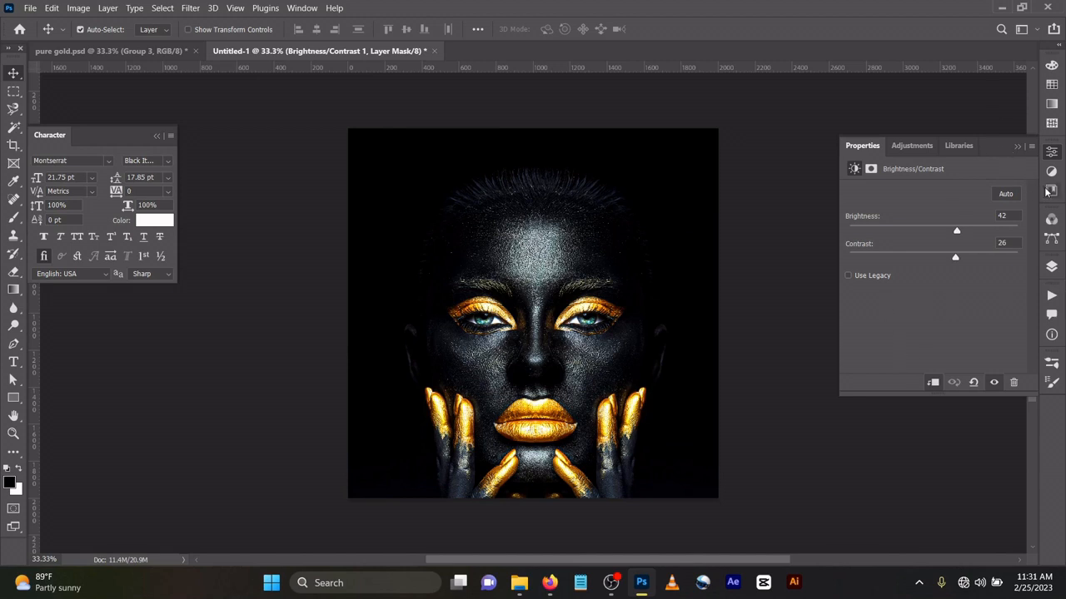
{"action": "left_click", "coordinate": [1052, 267]}
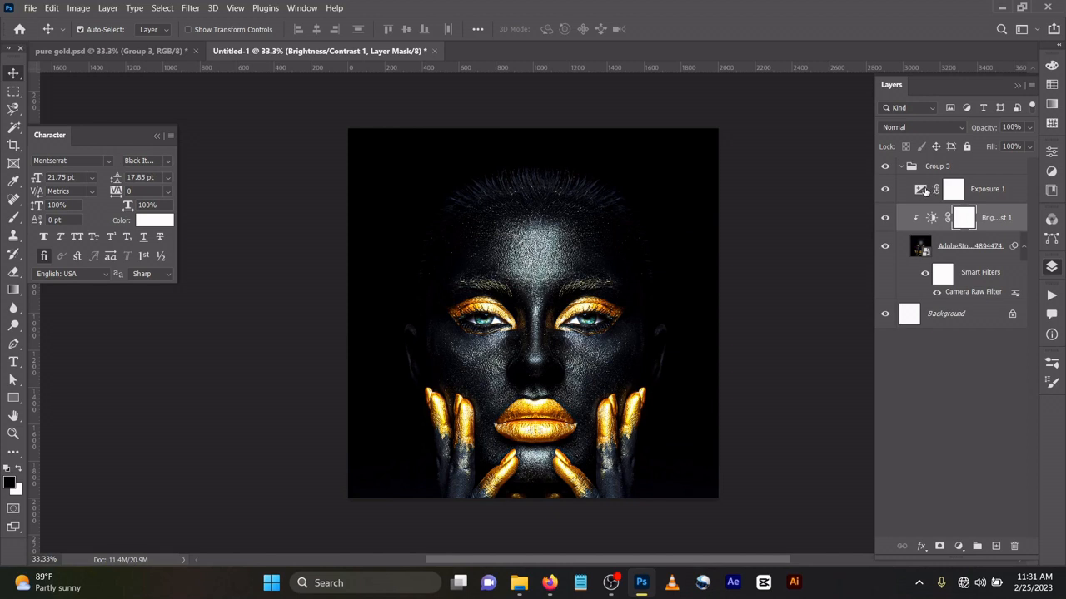
{"action": "left_click", "coordinate": [922, 189]}
{"action": "double_click", "coordinate": [920, 190]}
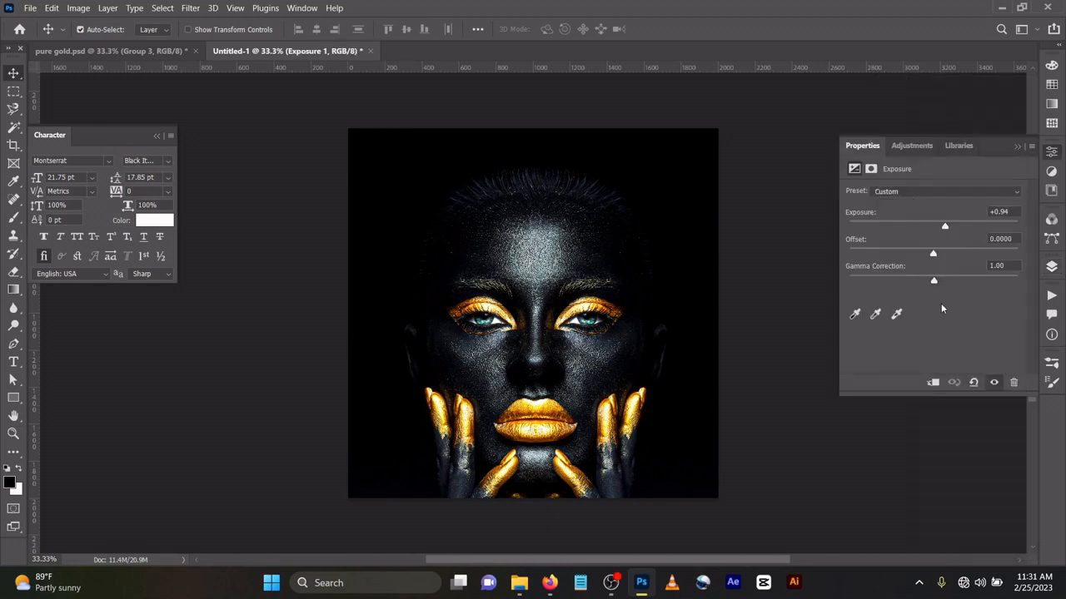
{"action": "left_click", "coordinate": [1013, 147]}
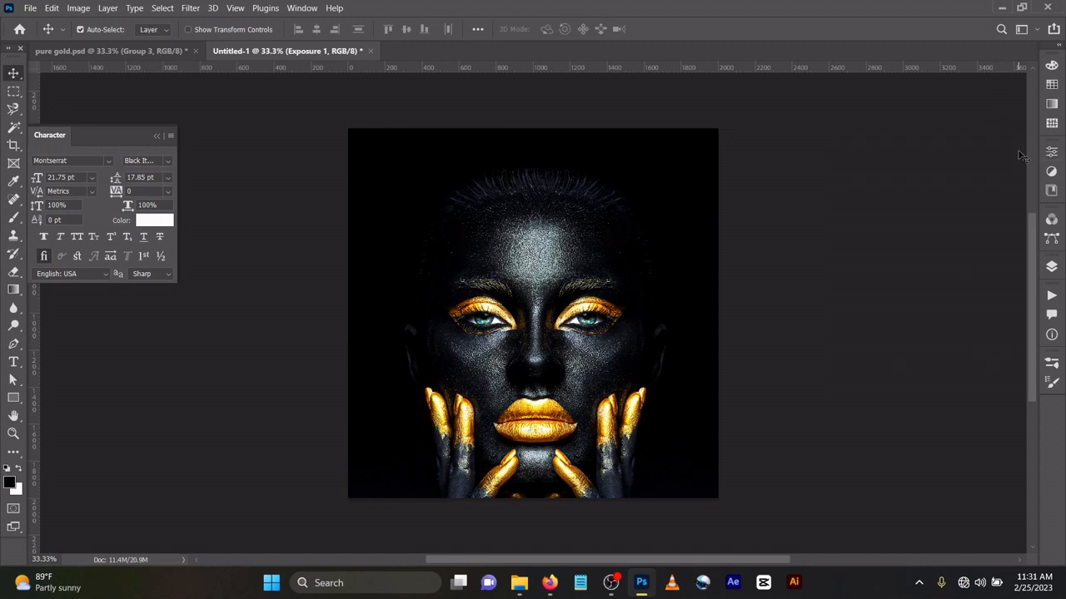
{"action": "left_click", "coordinate": [1051, 266]}
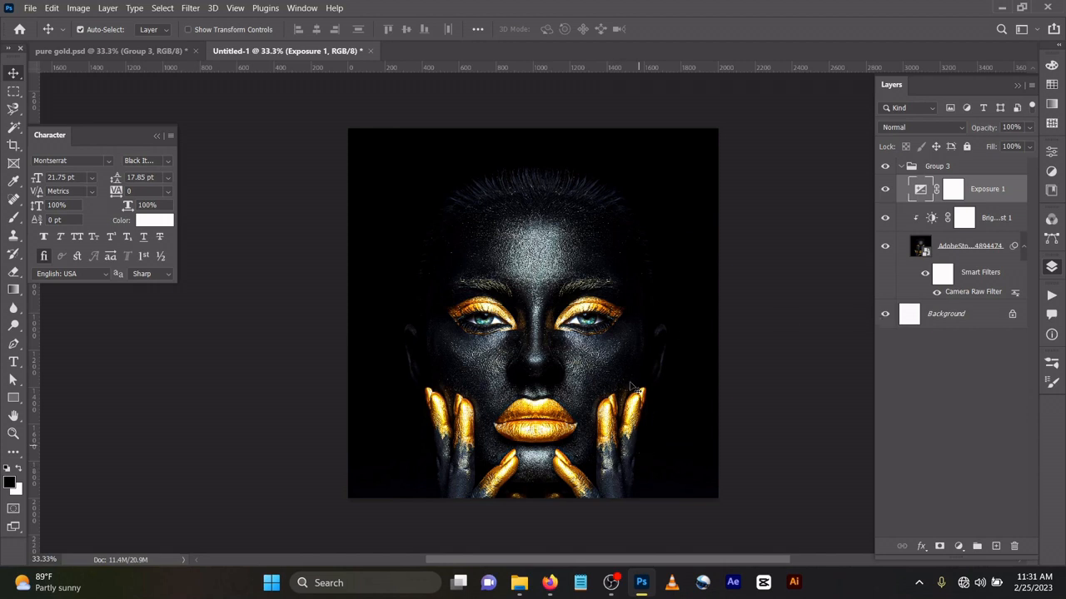
- Add a new layer above Group 3 and darken the portrait's lower part with two black-to-transparent linear gradients running up from the canvas's bottom edge
{"action": "left_click", "coordinate": [936, 170]}
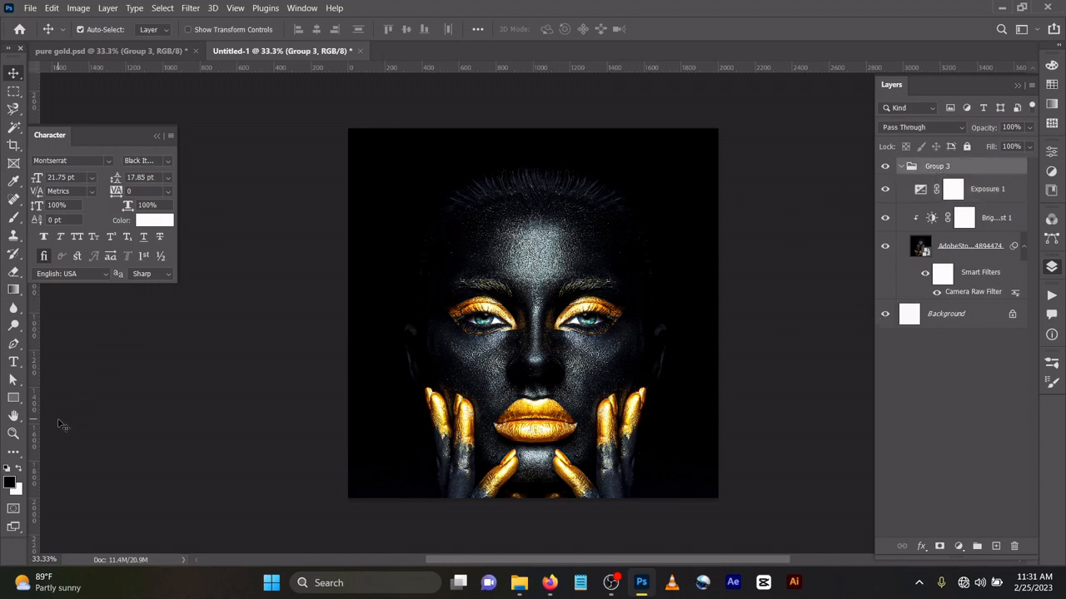
{"action": "left_click", "coordinate": [13, 290]}
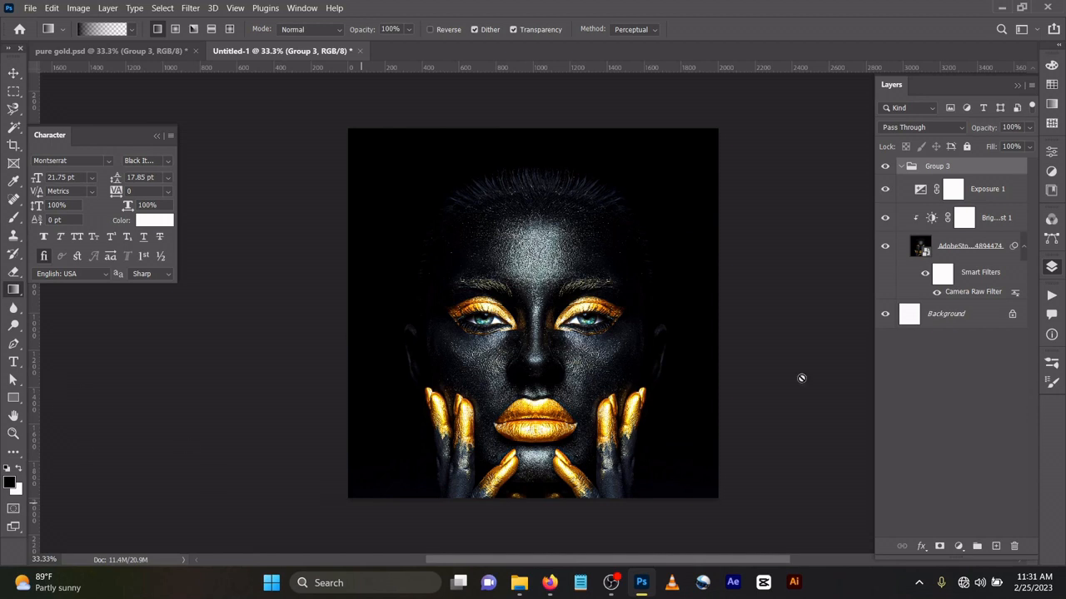
{"action": "left_click", "coordinate": [996, 546]}
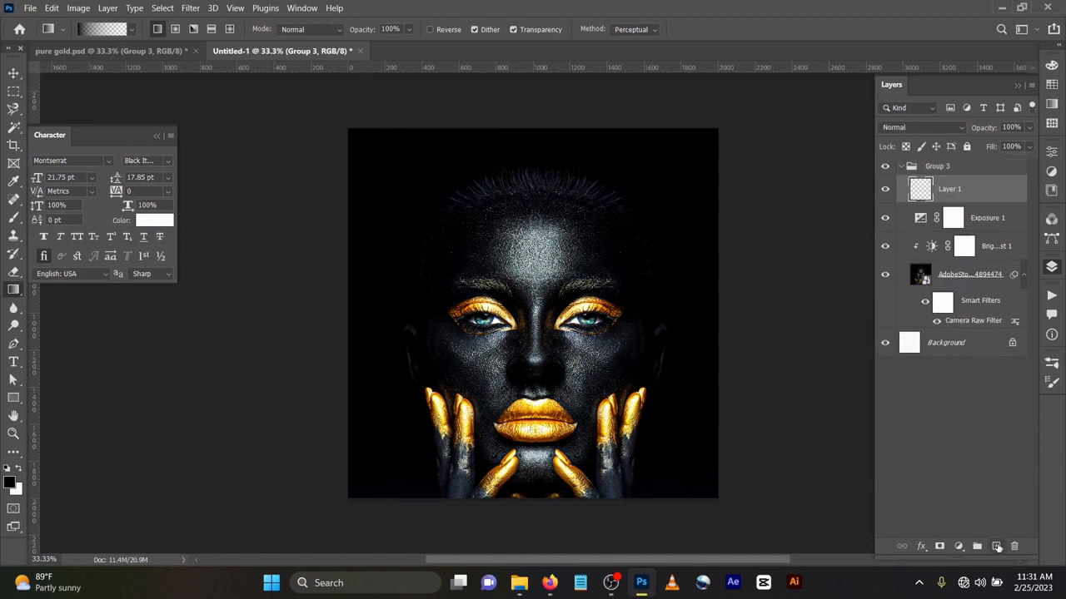
{"action": "left_click_drag", "start_coordinate": [944, 190], "coordinate": [949, 162]}
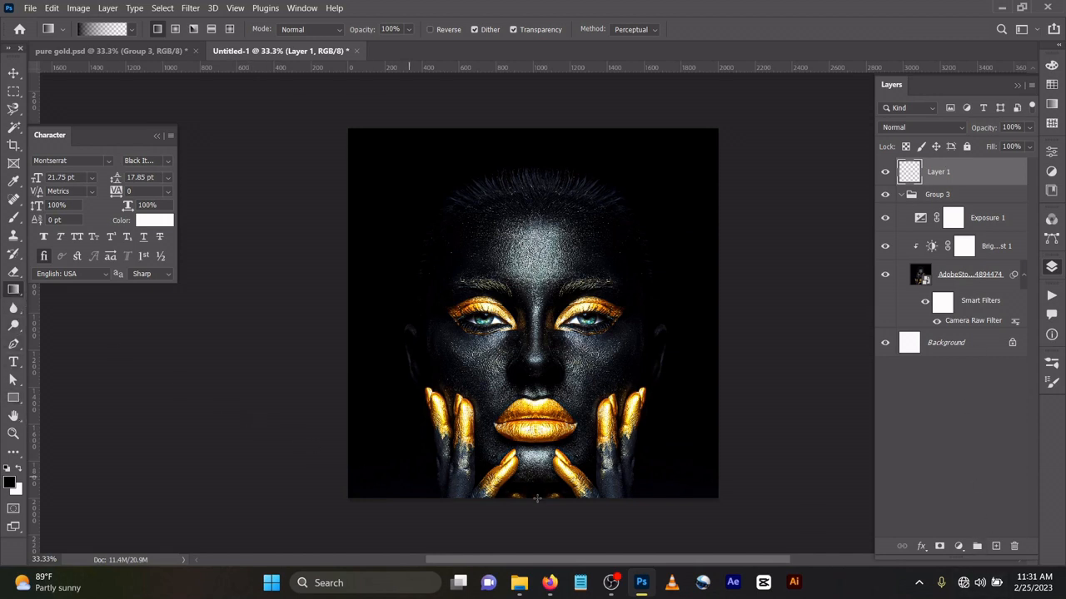
{"action": "left_click_drag", "start_coordinate": [547, 512], "coordinate": [546, 319]}
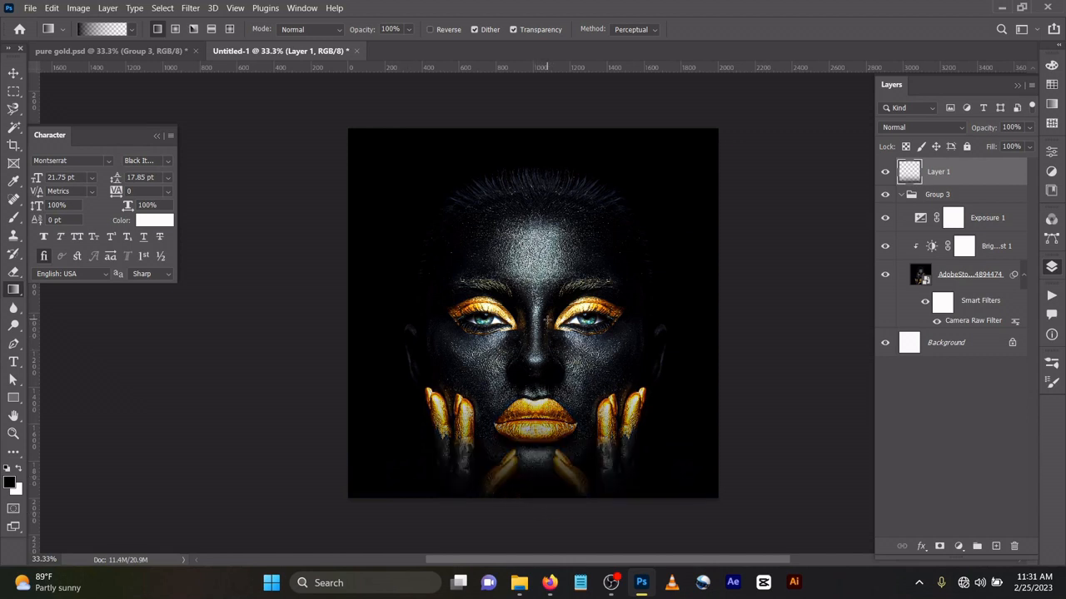
{"action": "left_click_drag", "start_coordinate": [551, 509], "coordinate": [543, 286]}
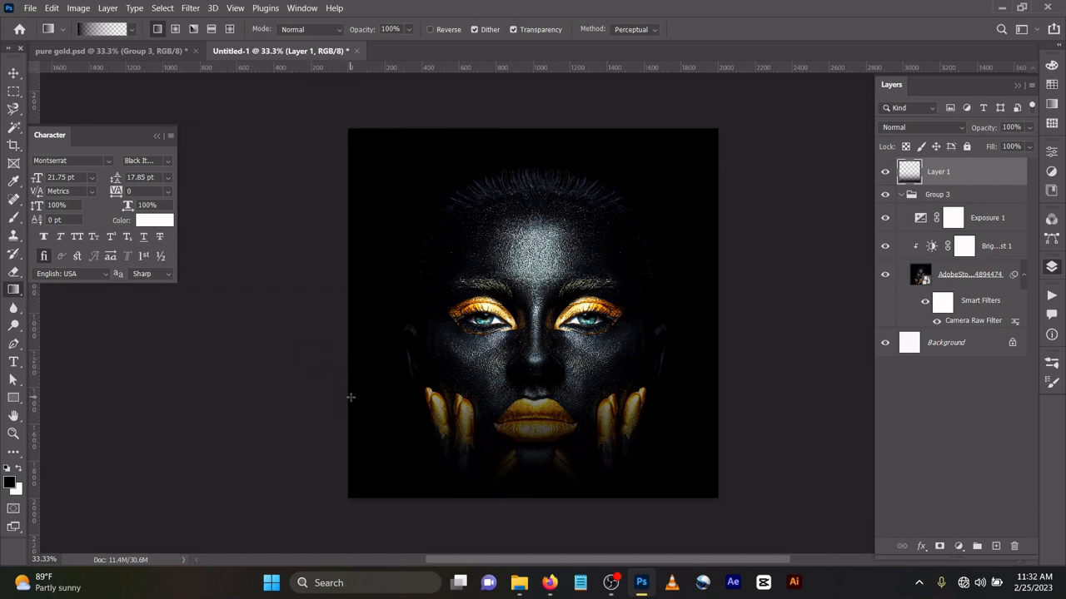
- In File Explorer's pure gold folder, preview overlay.png, then place the Vector Smart Object gold arc PNG in the Photoshop document against the canvas's left edge
{"action": "mouse_move", "coordinate": [525, 586]}
{"action": "left_click", "coordinate": [517, 526]}
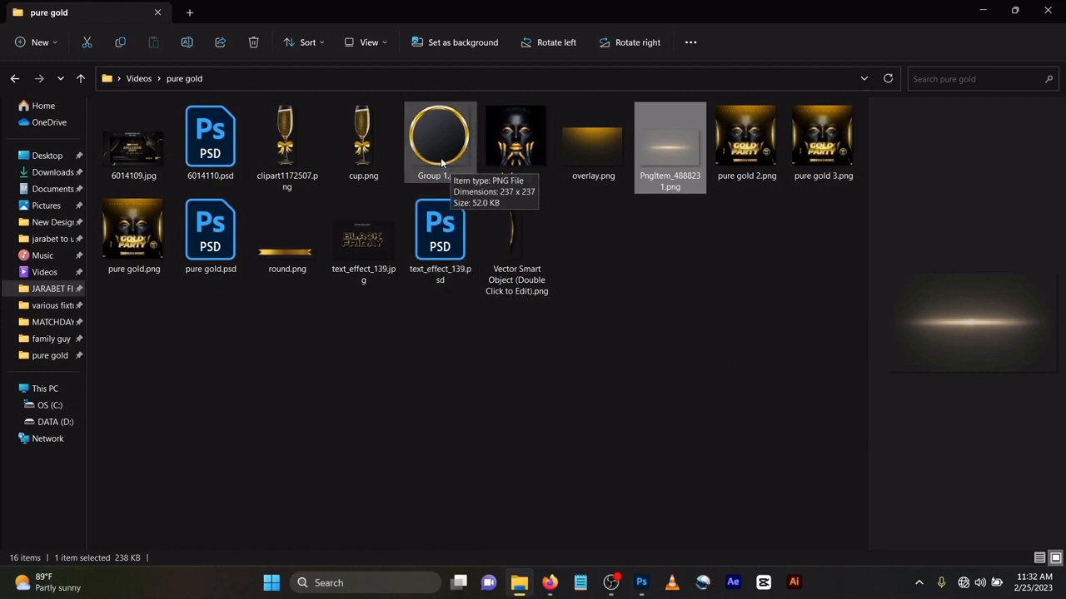
{"action": "double_click", "coordinate": [587, 148]}
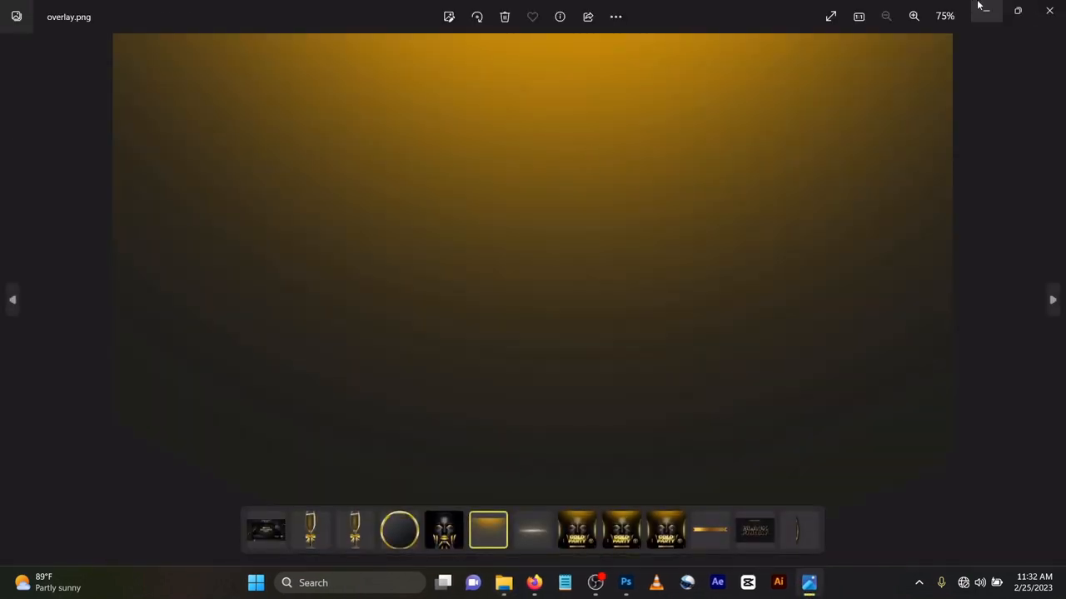
{"action": "left_click", "coordinate": [1049, 11]}
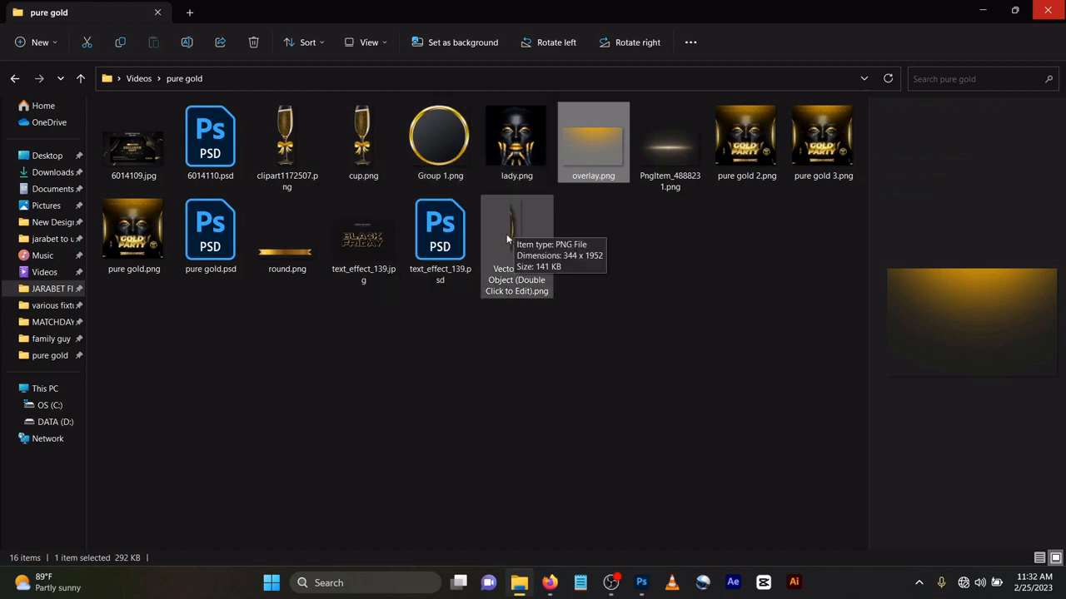
{"action": "left_click_drag", "start_coordinate": [507, 239], "coordinate": [434, 311]}
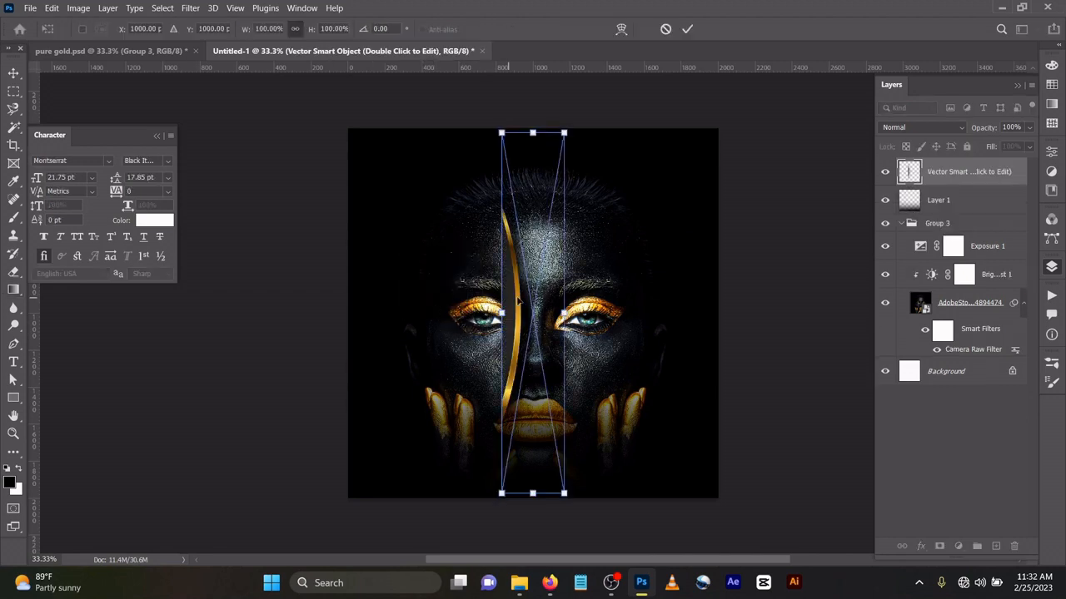
{"action": "left_click_drag", "start_coordinate": [514, 303], "coordinate": [361, 304]}
{"action": "left_click", "coordinate": [684, 30]}
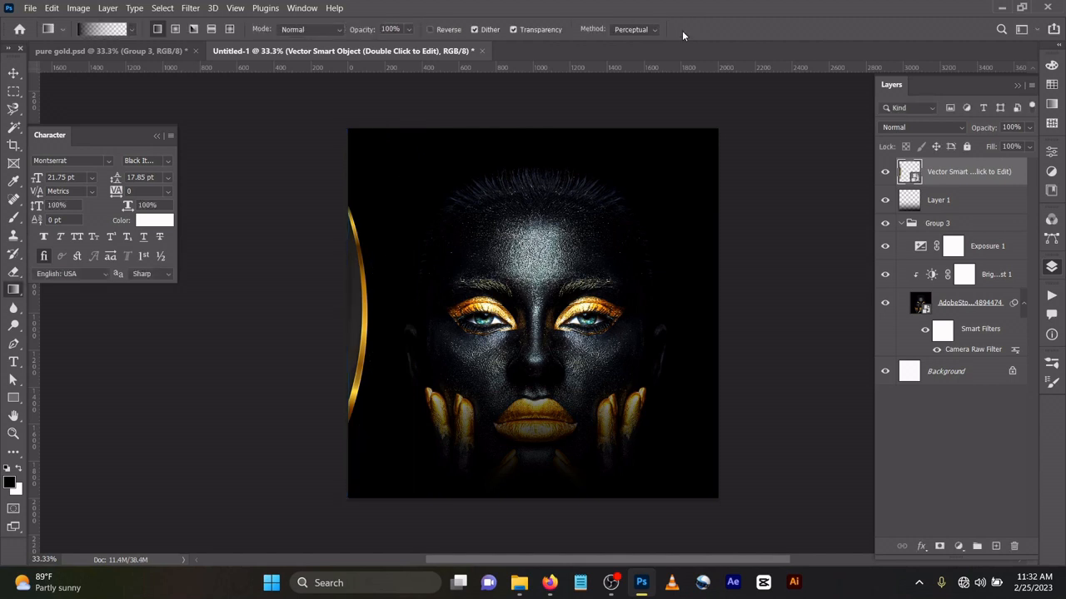
- Duplicate the gold arc layer, flip the copy horizontally and move it against the canvas's right edge
{"action": "key", "text": "ctrl+j"}
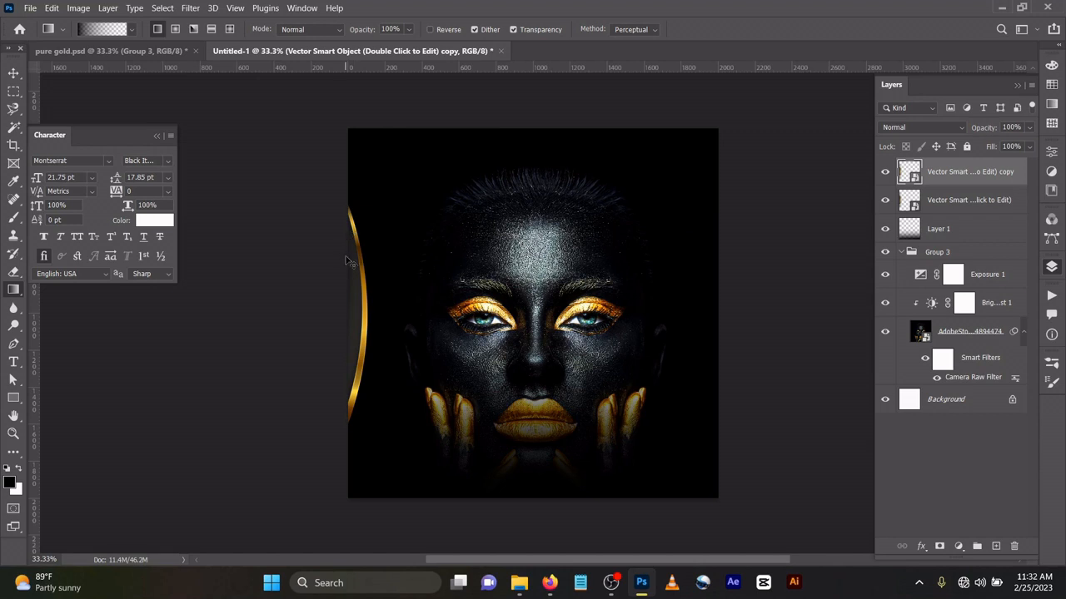
{"action": "key", "text": "ctrl+t"}
{"action": "right_click", "coordinate": [394, 331]}
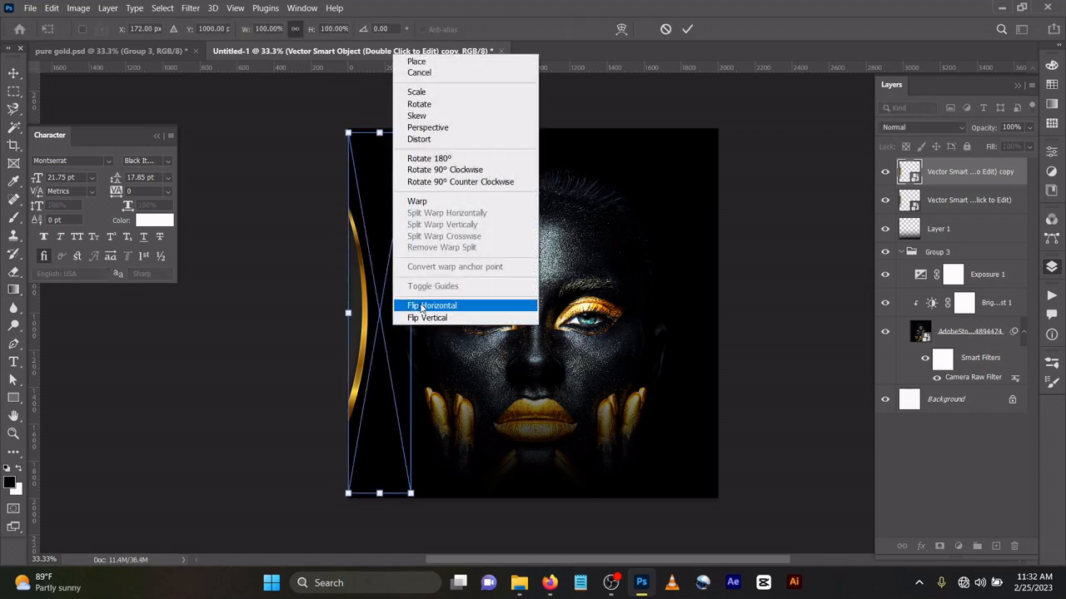
{"action": "left_click", "coordinate": [408, 305]}
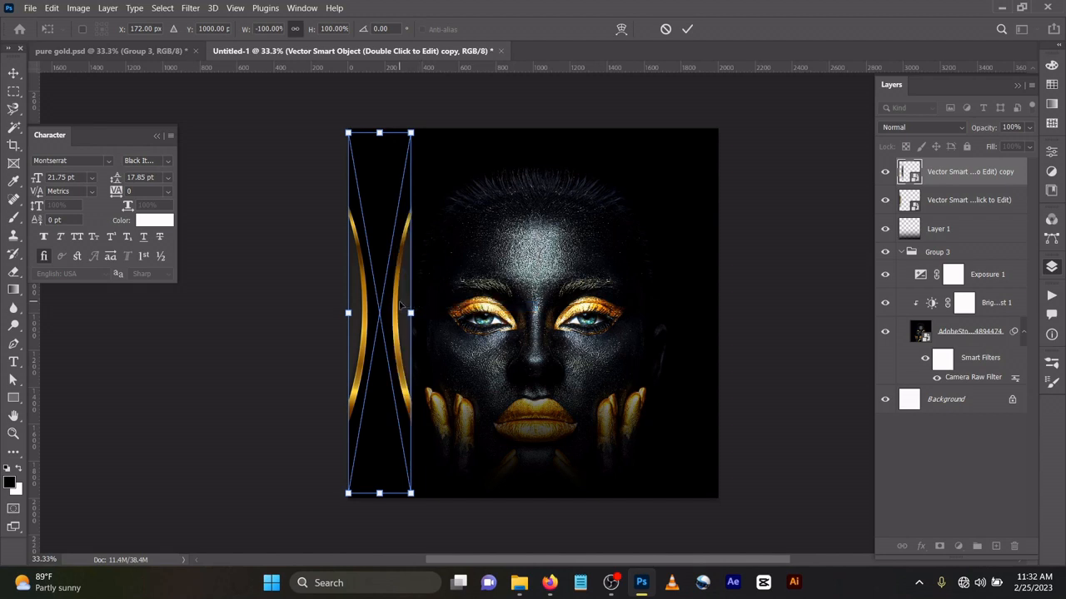
{"action": "left_click_drag", "start_coordinate": [399, 306], "coordinate": [706, 304]}
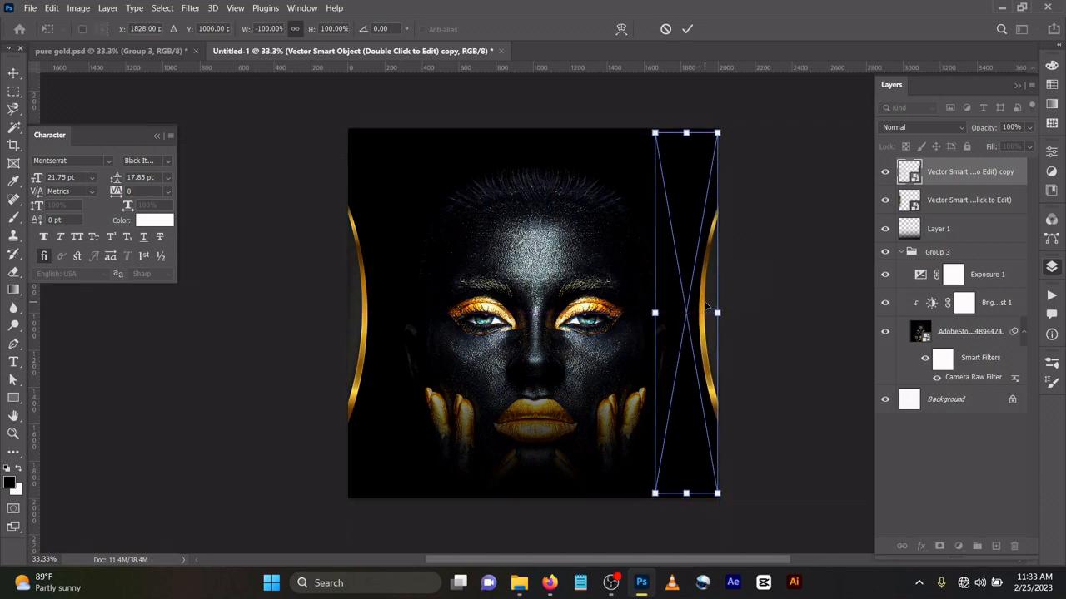
{"action": "left_click", "coordinate": [689, 29]}
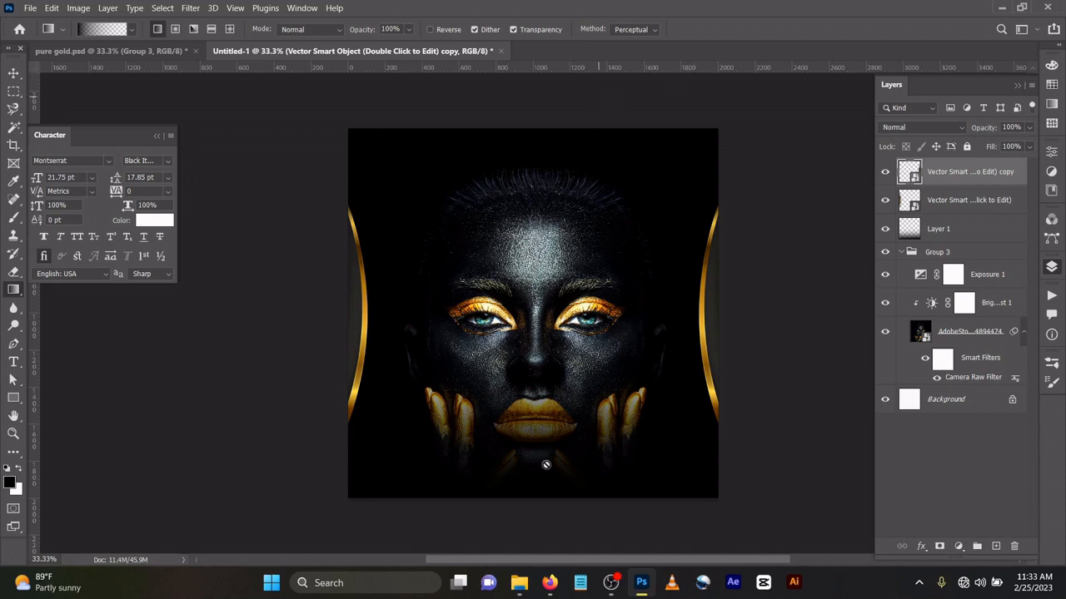
- Place Group 1.png, the gold-rimmed circle, from File Explorer's pure gold folder at the portrait's lower right cheek, about X 1615 px, Y 1435 px
{"action": "mouse_move", "coordinate": [518, 583]}
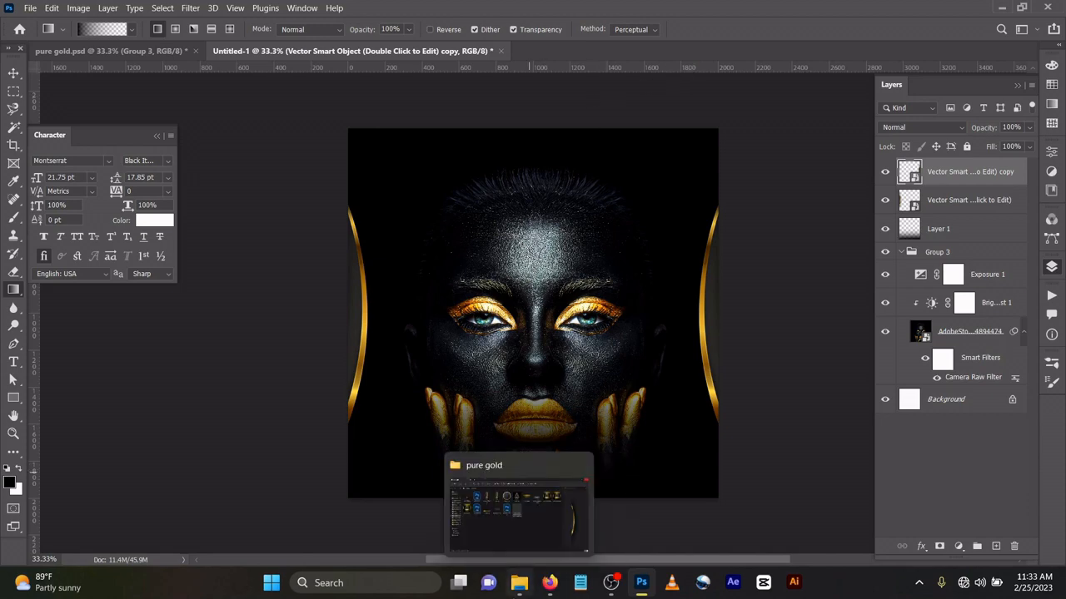
{"action": "left_click", "coordinate": [497, 523]}
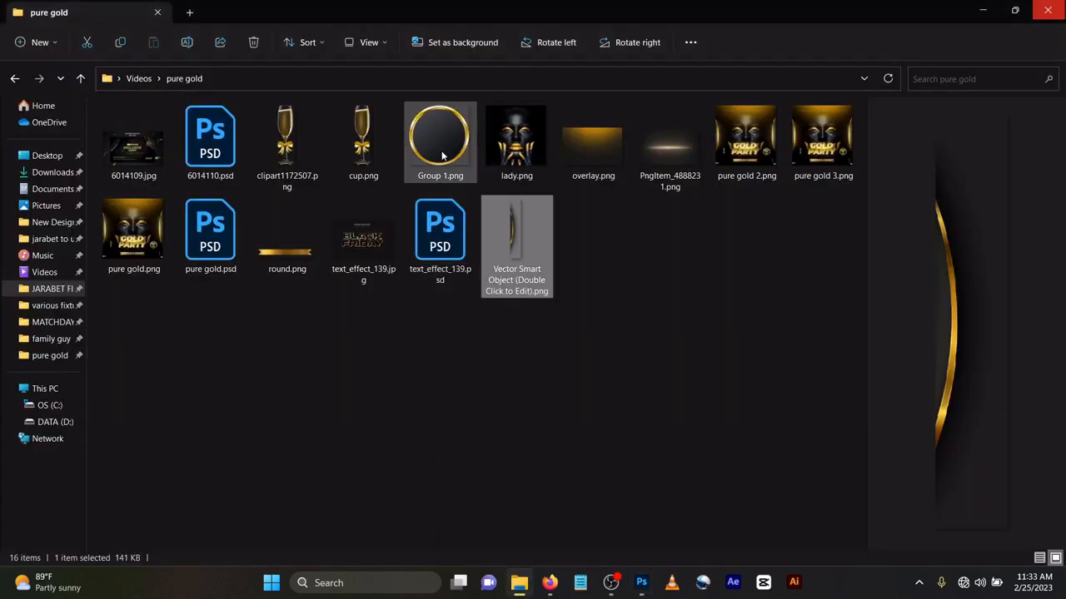
{"action": "left_click_drag", "start_coordinate": [442, 156], "coordinate": [646, 392]}
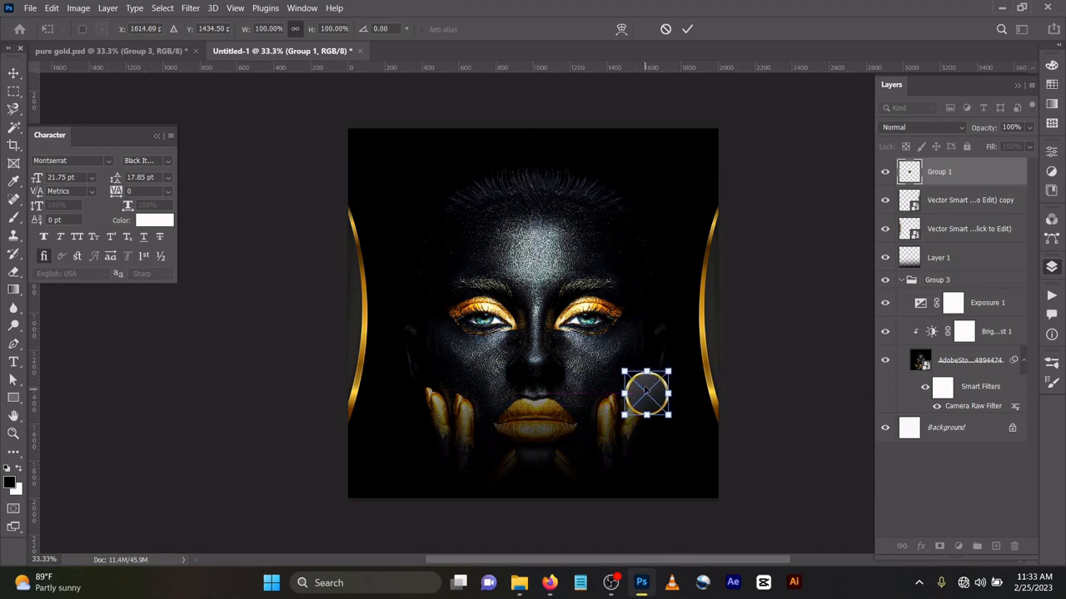
{"action": "left_click", "coordinate": [688, 30]}
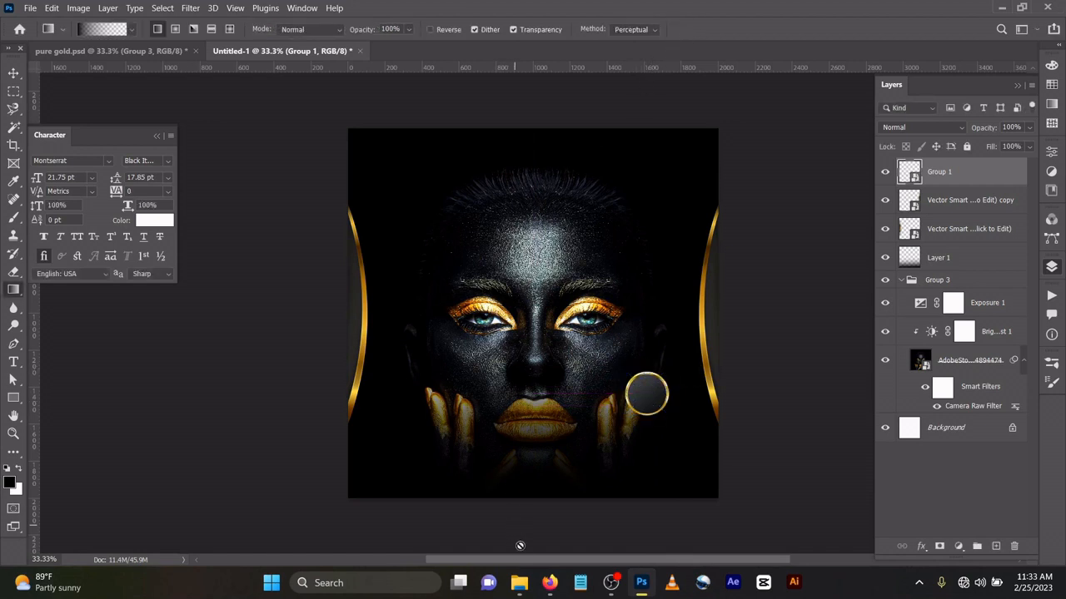
- Place overlay.png from File Explorer's pure gold folder in the Photoshop document, aligned with the canvas's top edge at full width
{"action": "left_click", "coordinate": [494, 514]}
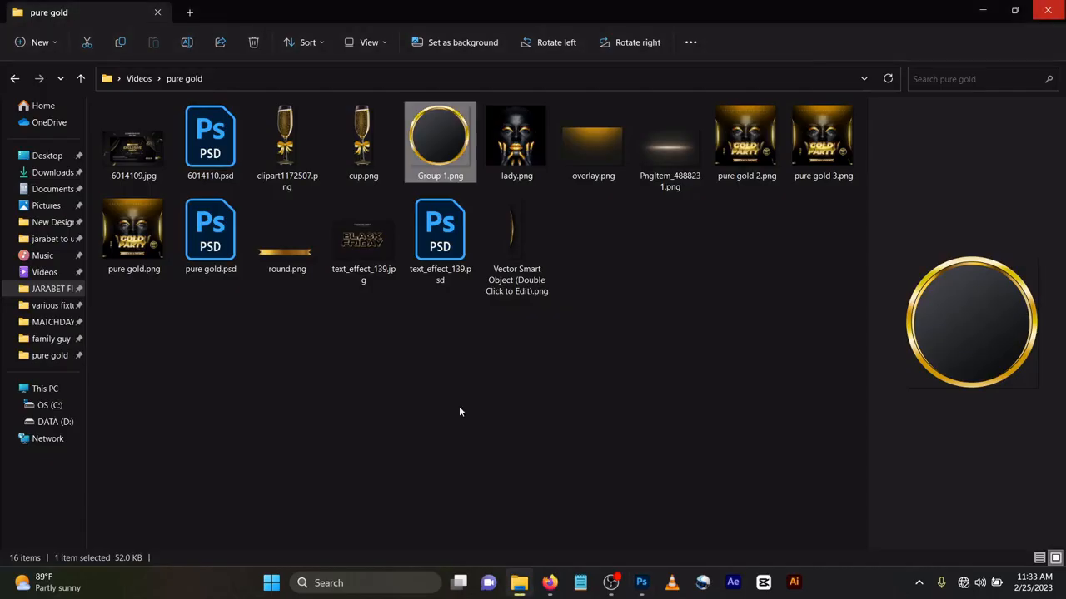
{"action": "left_click_drag", "start_coordinate": [603, 402], "coordinate": [506, 183]}
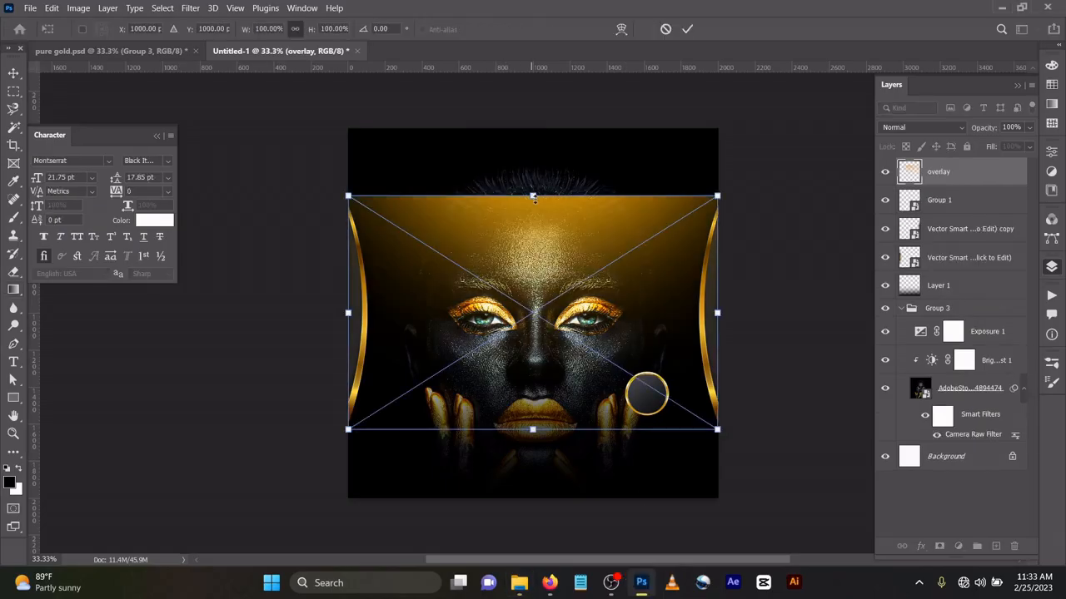
{"action": "left_click_drag", "start_coordinate": [530, 220], "coordinate": [528, 157]}
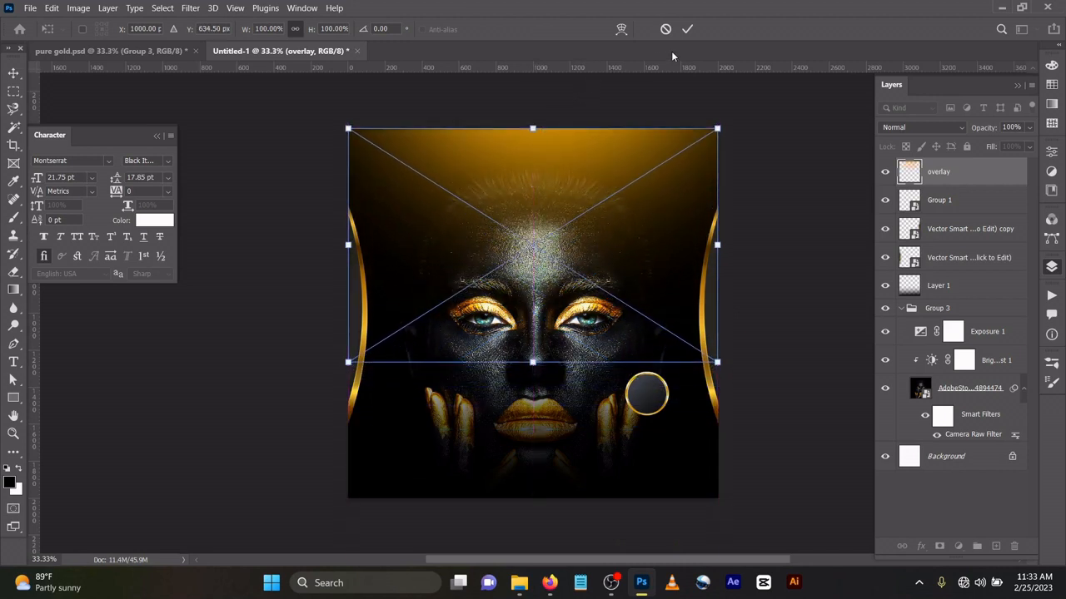
{"action": "left_click", "coordinate": [687, 29]}
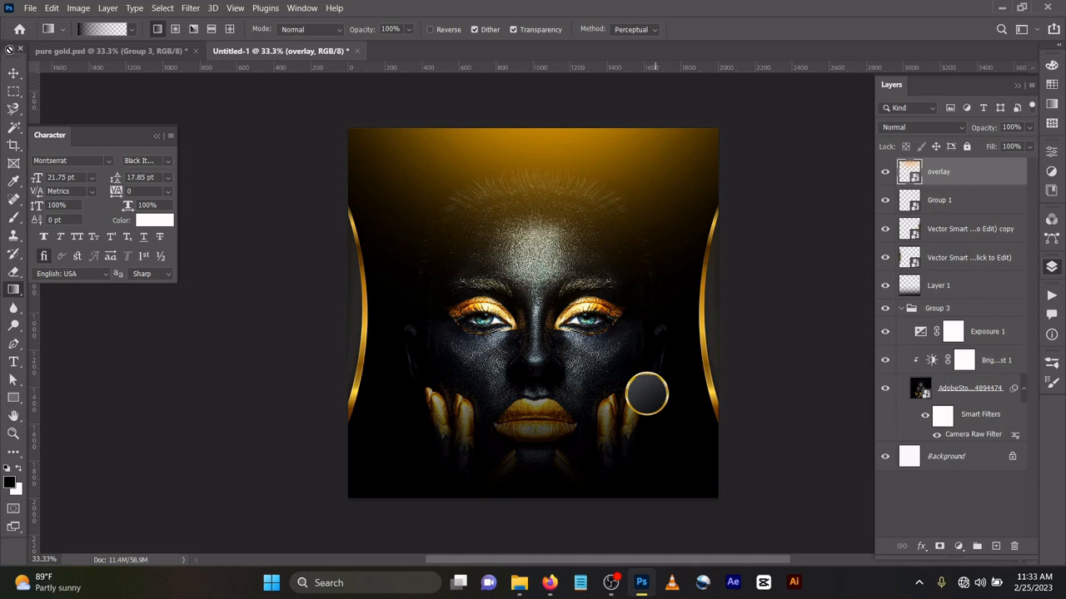
- Add a Color Overlay effect to Layer 1, the dark gradient at the canvas's bottom, and open its overlay colour
{"action": "left_click", "coordinate": [13, 76]}
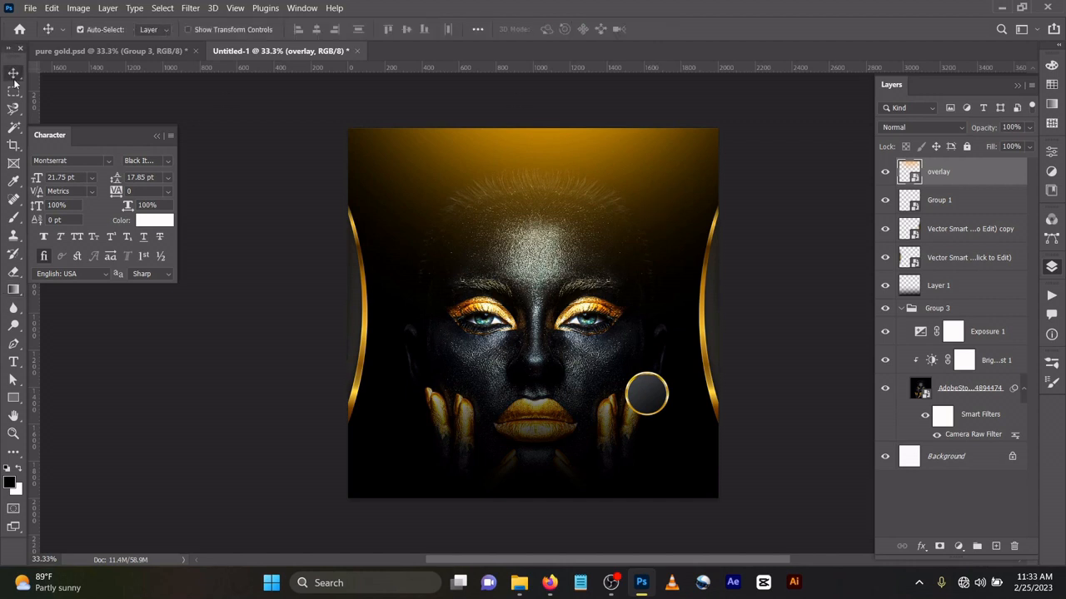
{"action": "left_click", "coordinate": [654, 479]}
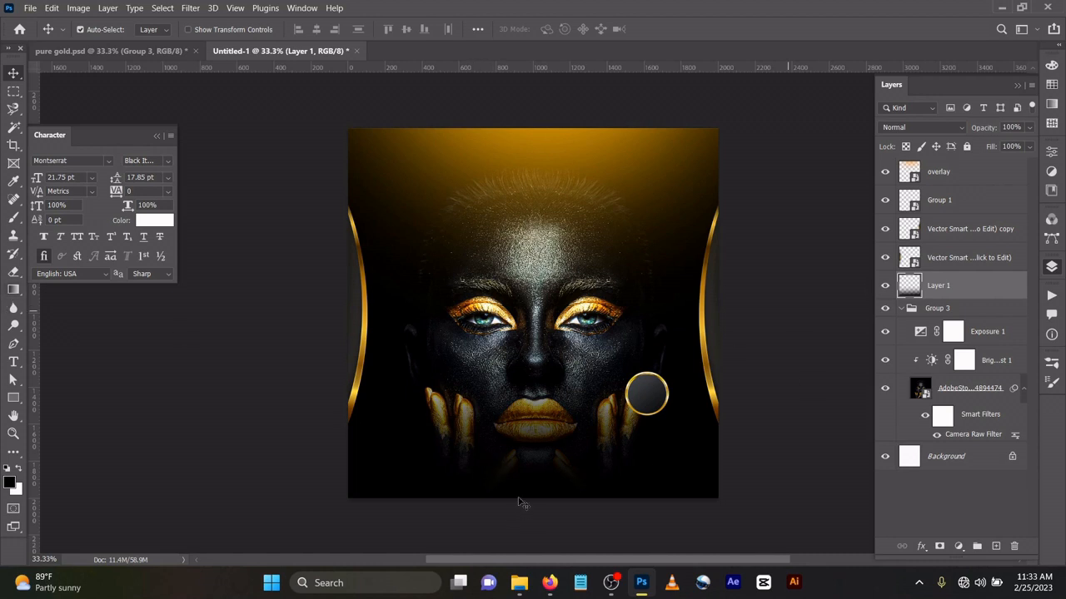
{"action": "left_click", "coordinate": [921, 546]}
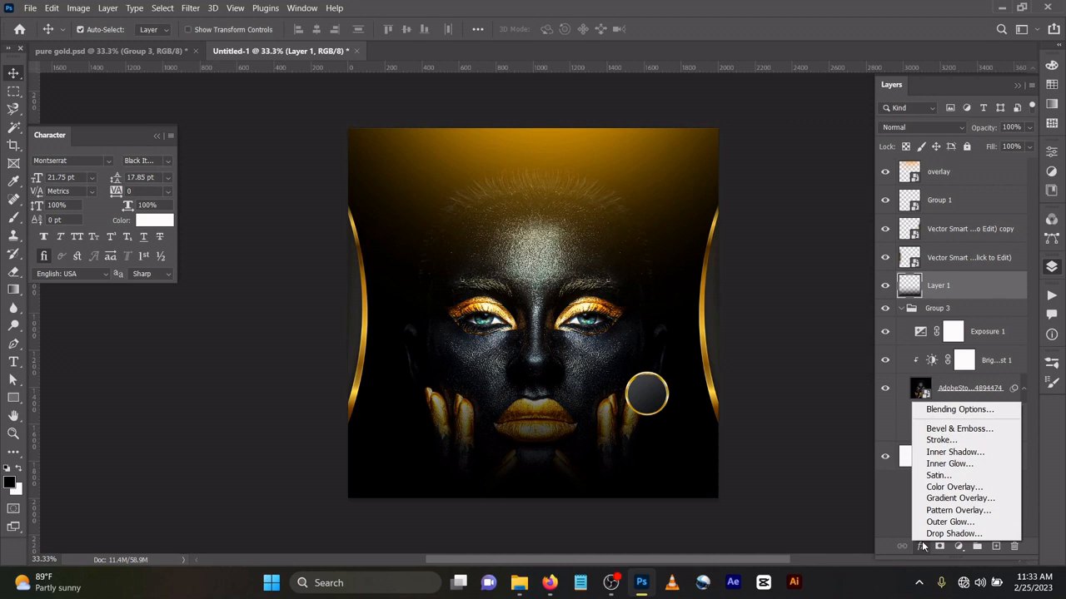
{"action": "left_click", "coordinate": [934, 487]}
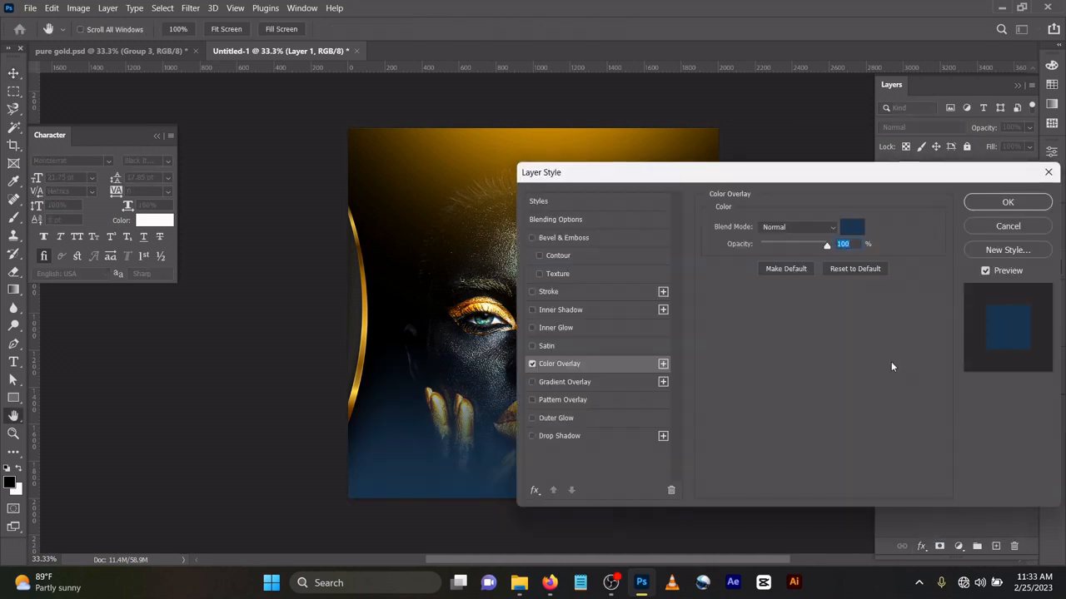
{"action": "left_click_drag", "start_coordinate": [775, 181], "coordinate": [901, 164]}
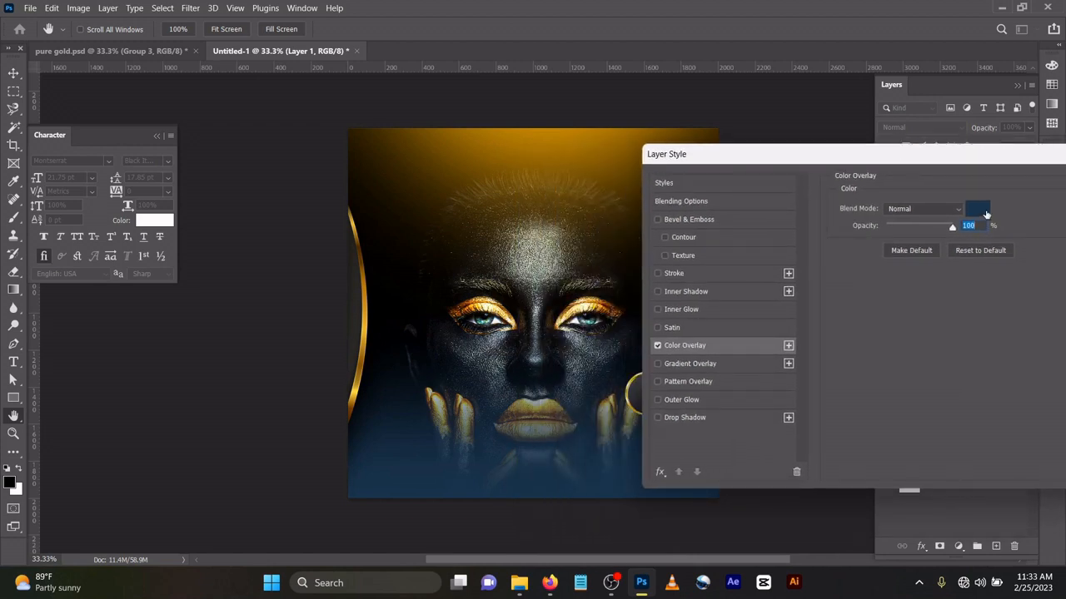
{"action": "left_click", "coordinate": [983, 213]}
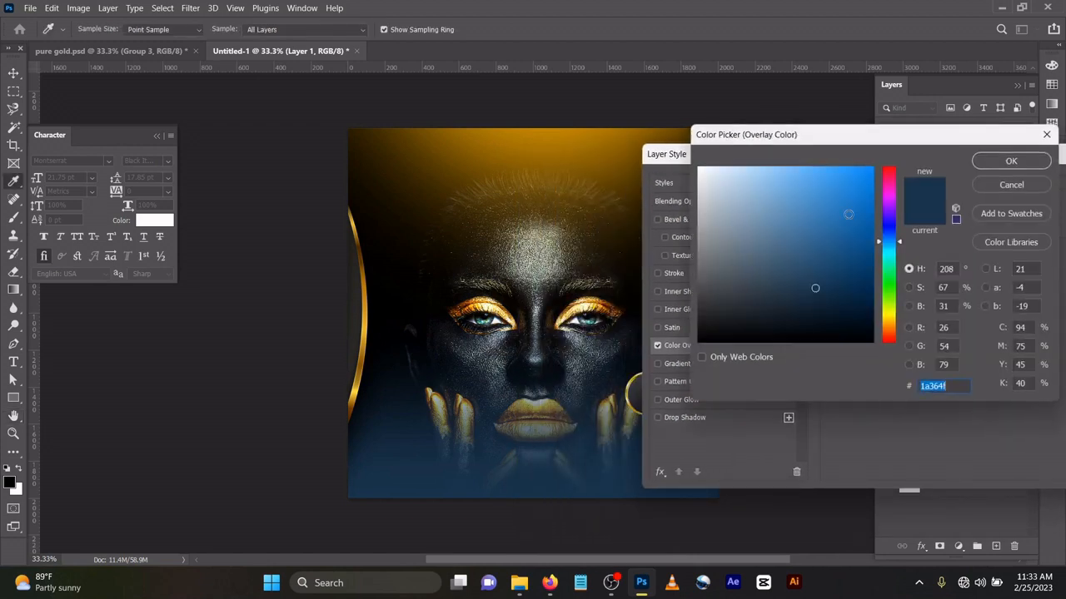
- Try overlay colours sampled from the gold arc at the canvas's left edge, including e5aa28, 5d3701 and the dark 262622
{"action": "left_click", "coordinate": [365, 320]}
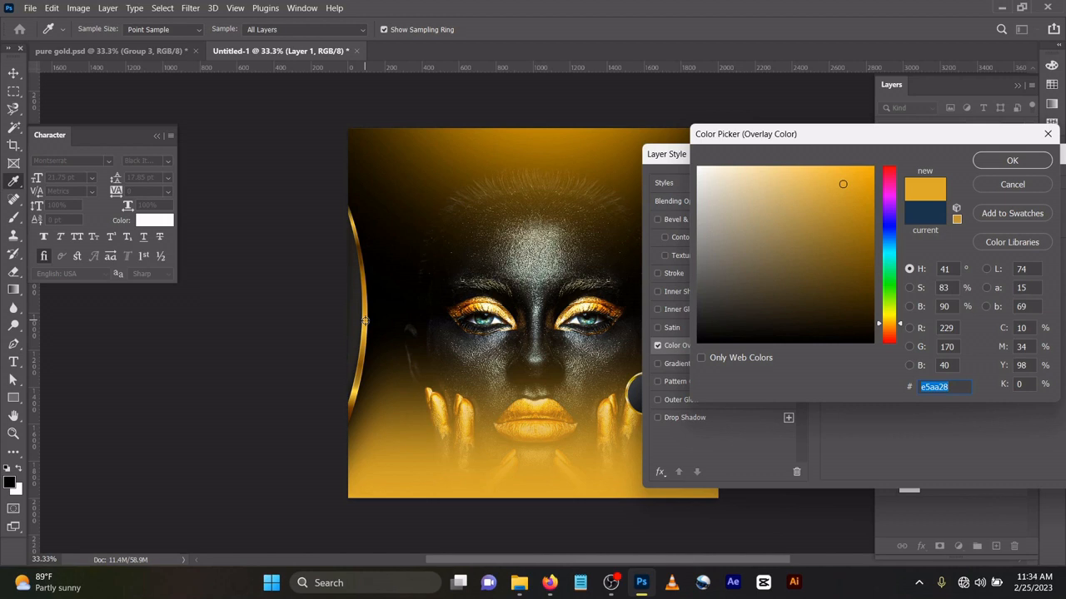
{"action": "left_click", "coordinate": [364, 269]}
{"action": "left_click", "coordinate": [359, 266]}
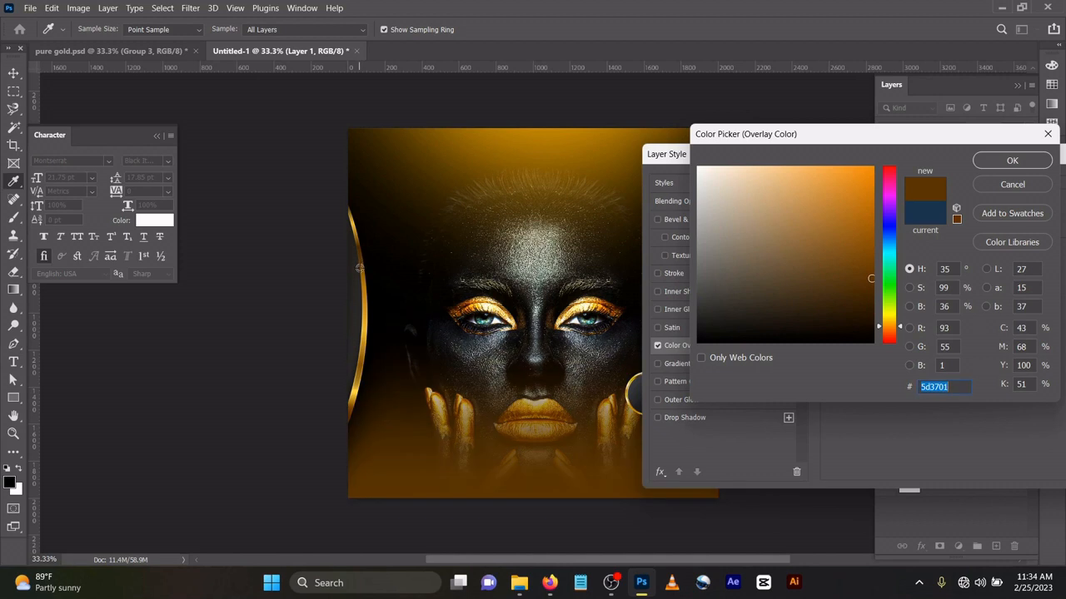
{"action": "left_click", "coordinate": [363, 279]}
{"action": "left_click", "coordinate": [351, 291]}
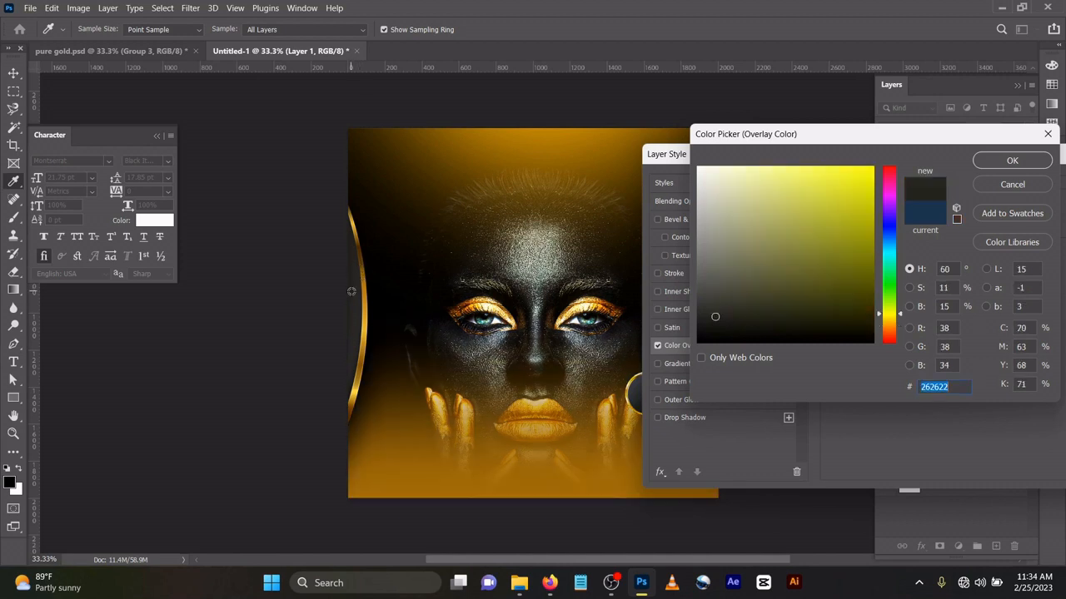
- Try overlay colours sampled from the eyes' gold makeup, such as fea000, 7e2000 and fefb00, and discard the Color Overlay
{"action": "left_click", "coordinate": [491, 315]}
{"action": "left_click", "coordinate": [492, 311]}
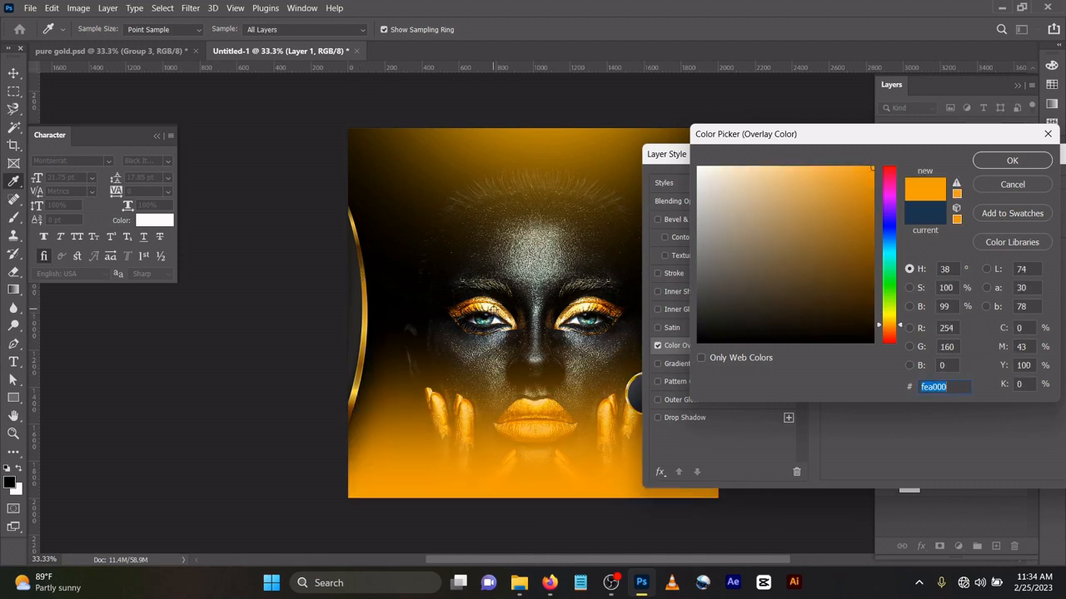
{"action": "left_click", "coordinate": [531, 277]}
{"action": "left_click", "coordinate": [574, 301]}
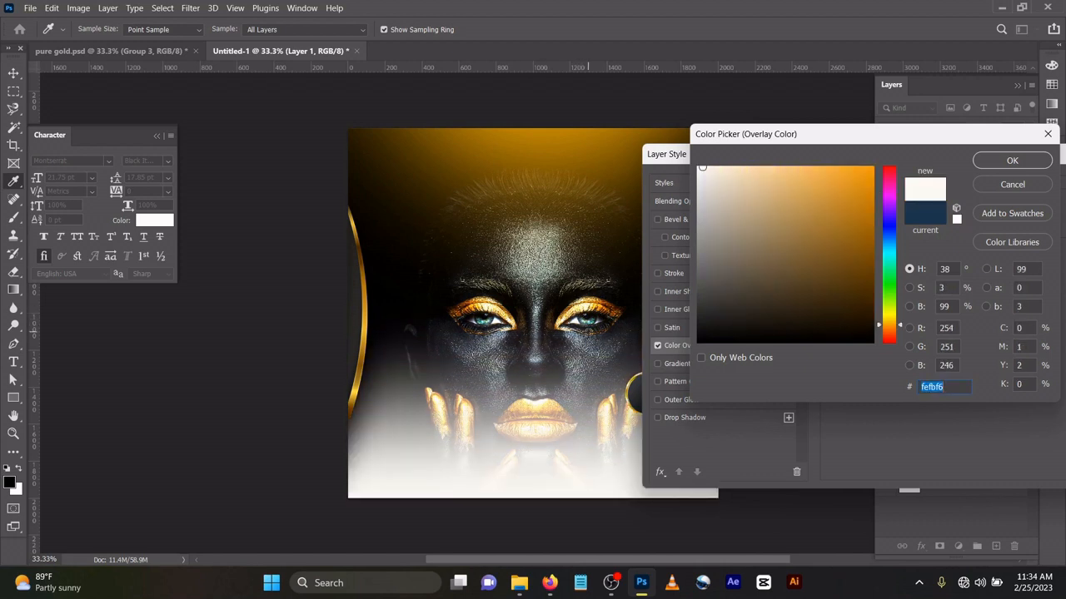
{"action": "left_click", "coordinate": [588, 329]}
{"action": "left_click", "coordinate": [559, 322]}
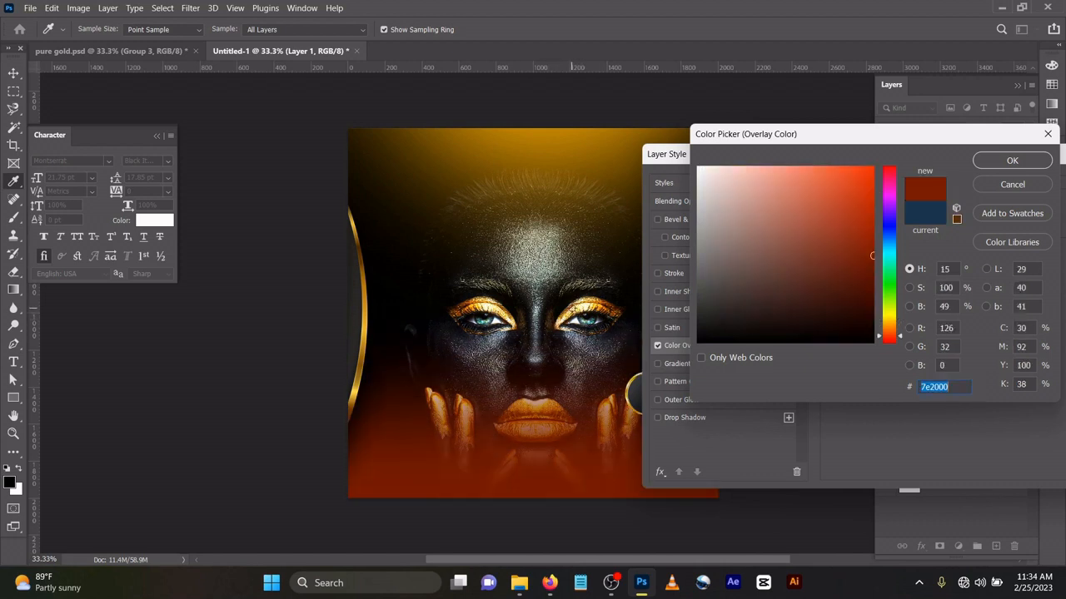
{"action": "left_click", "coordinate": [579, 303]}
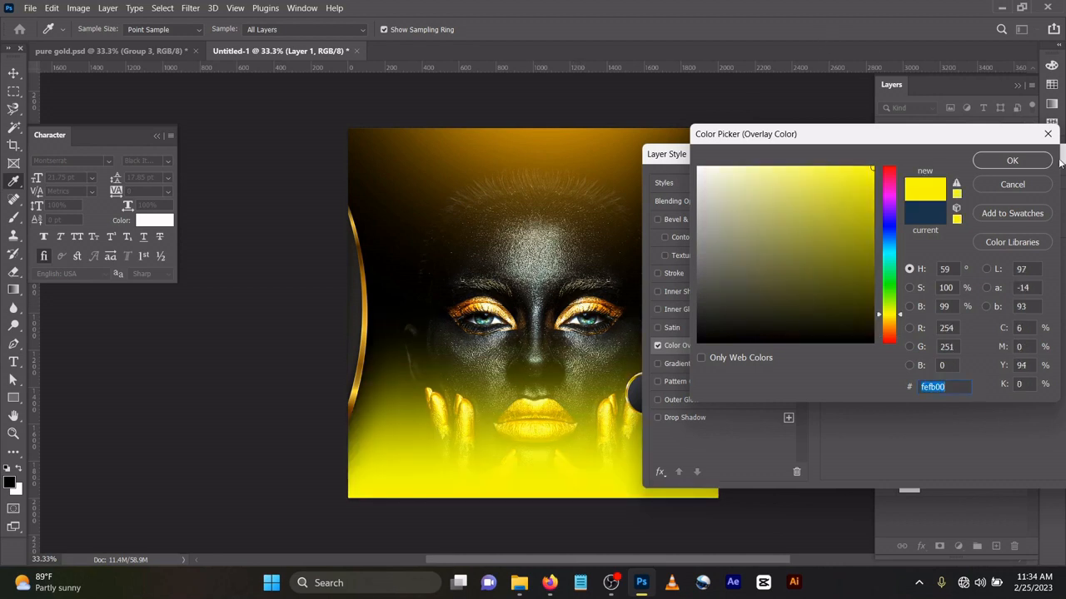
{"action": "left_click", "coordinate": [1016, 185]}
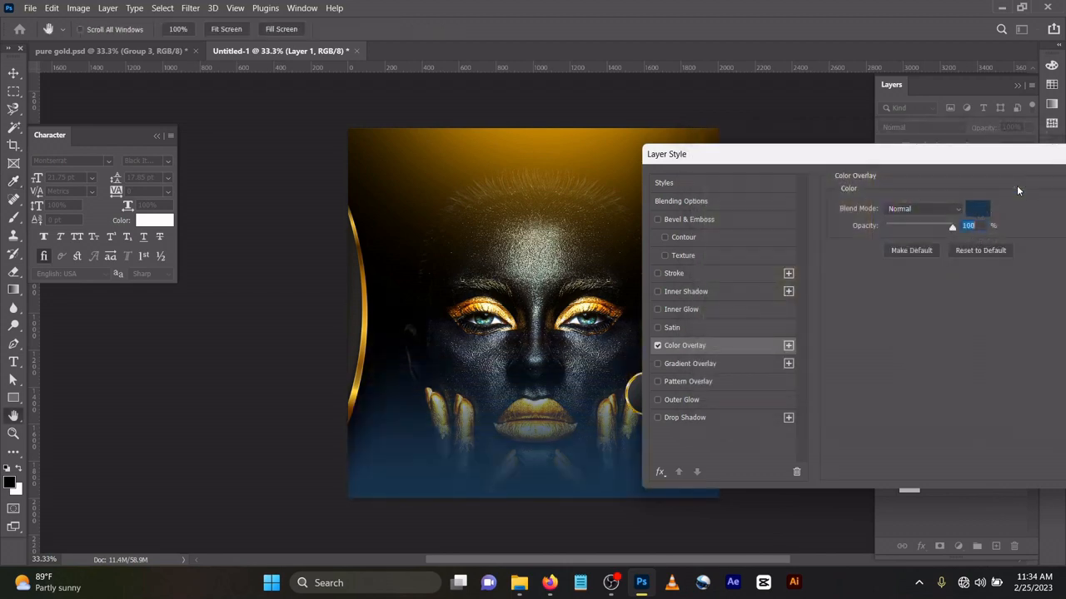
{"action": "left_click_drag", "start_coordinate": [845, 159], "coordinate": [562, 127]}
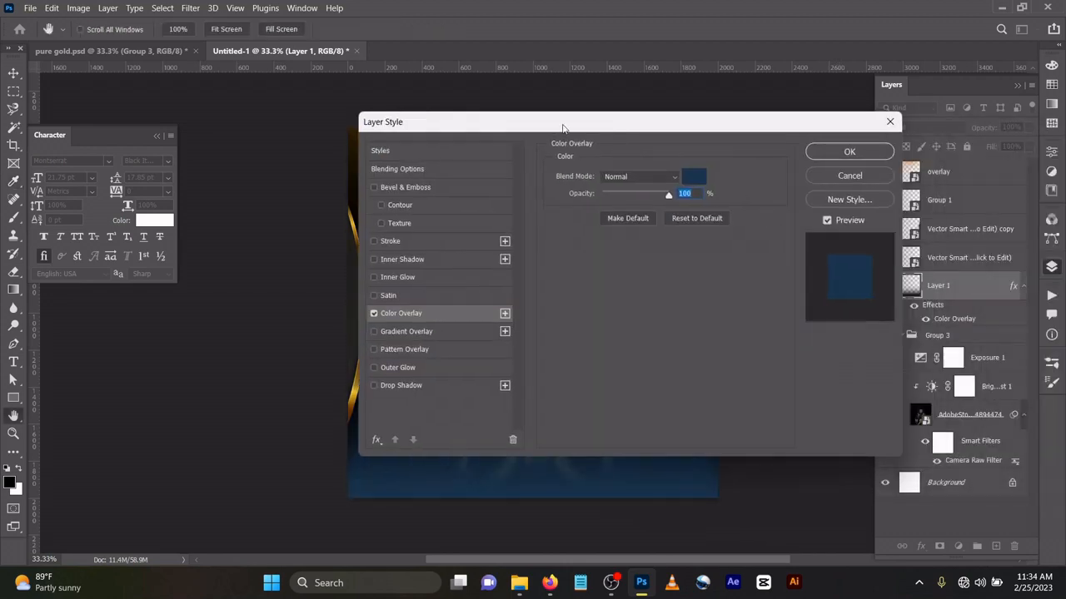
{"action": "left_click", "coordinate": [865, 176]}
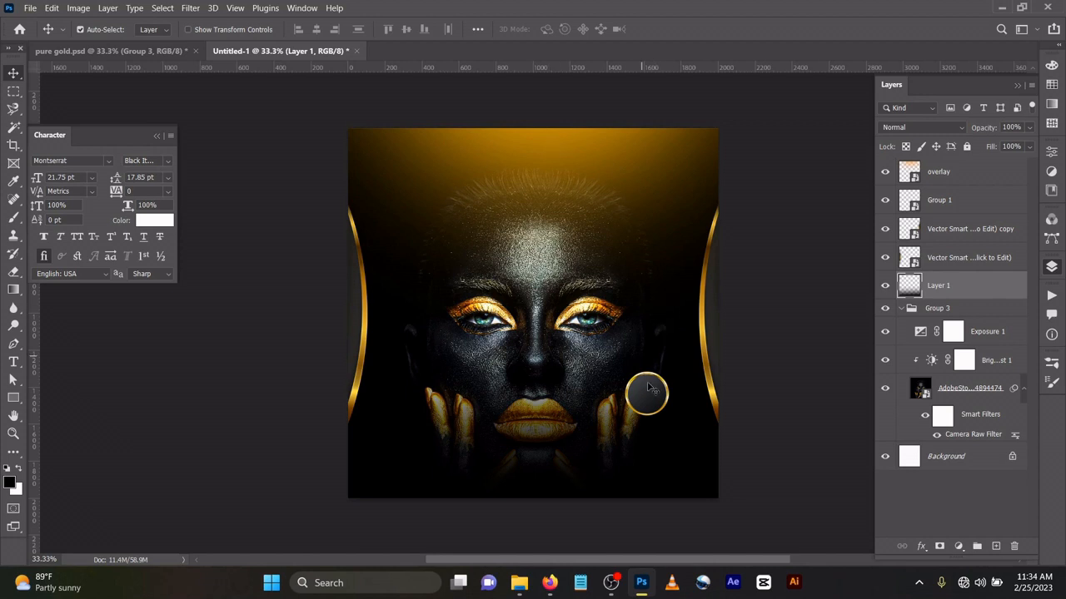
- Move the gold-rimmed circle slightly down and outward from the portrait's cheek, to about X 1710 px, Y 1460 px
{"action": "left_click_drag", "start_coordinate": [648, 395], "coordinate": [664, 402]}
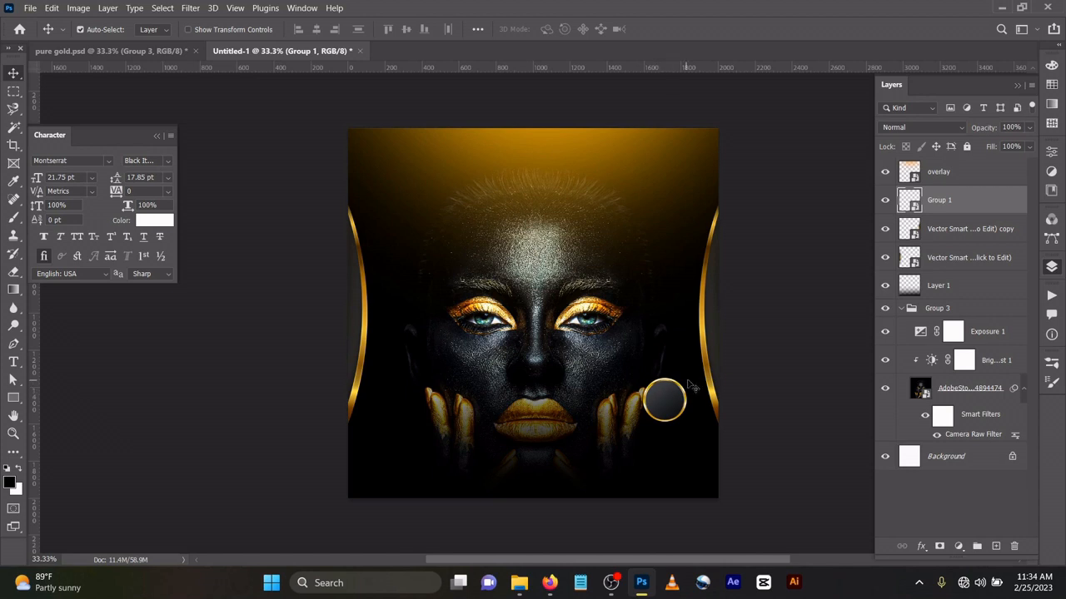
- In pure gold.psd, nudge the star on the right cheek slightly down, trying Normal blending before returning it to Color Dodge
{"action": "left_click", "coordinate": [86, 51]}
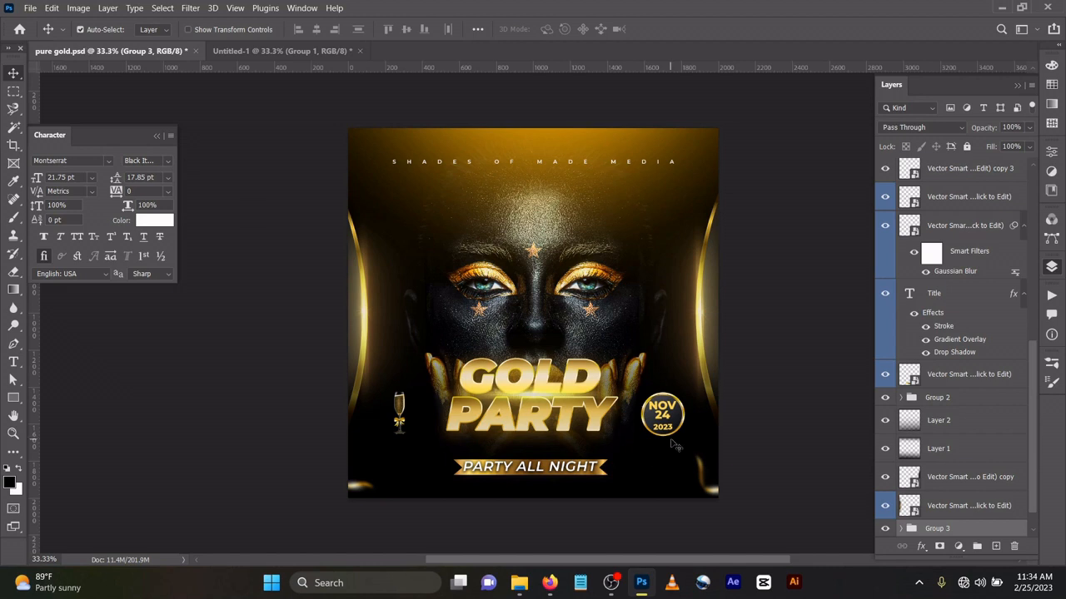
{"action": "left_click", "coordinate": [591, 310]}
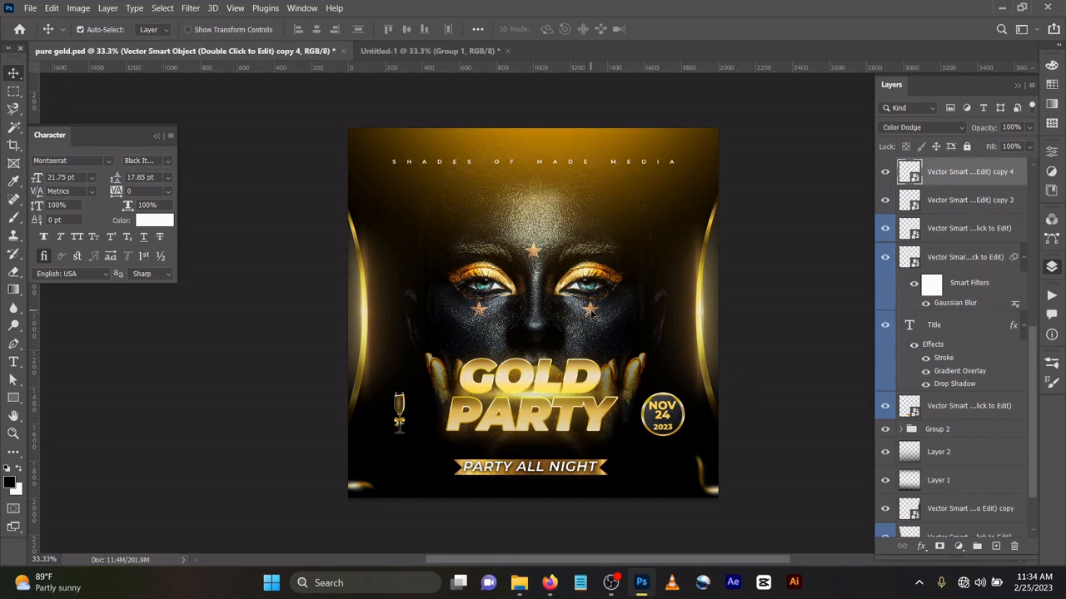
{"action": "mouse_move", "coordinate": [592, 314]}
{"action": "left_mouse_down"}
{"action": "mouse_move", "coordinate": [633, 304]}
{"action": "mouse_move", "coordinate": [593, 320]}
{"action": "left_mouse_up"}
{"action": "left_click", "coordinate": [904, 130]}
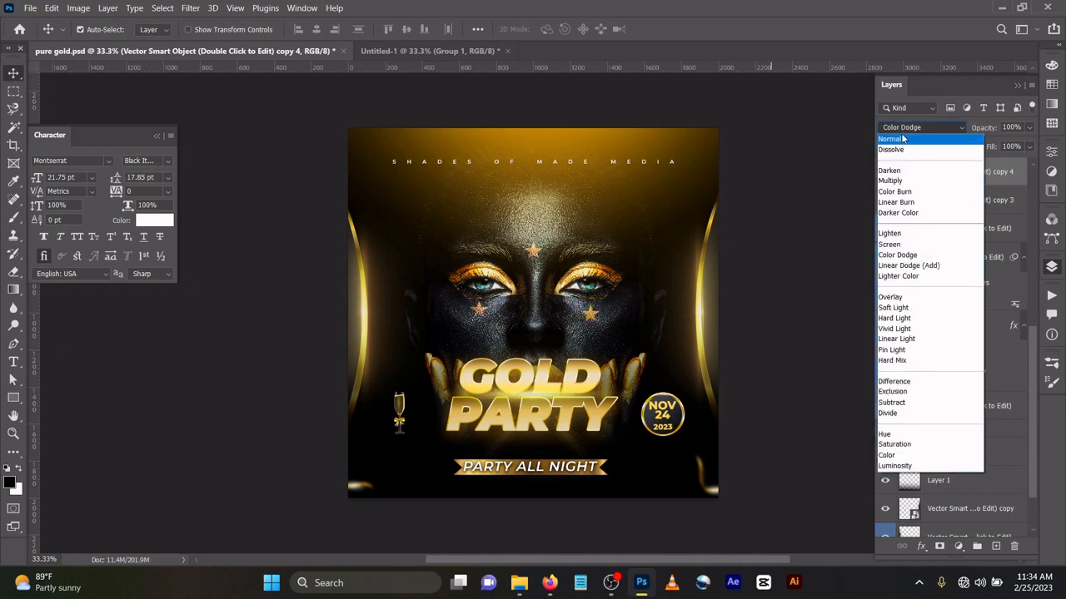
{"action": "left_click", "coordinate": [904, 140]}
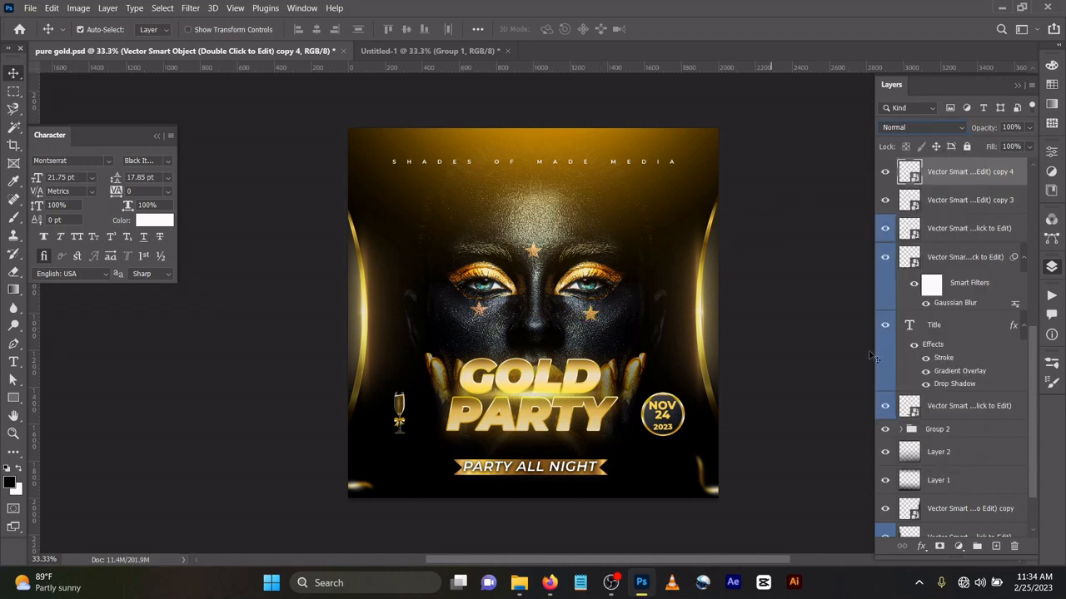
{"action": "mouse_move", "coordinate": [593, 318]}
{"action": "left_mouse_down"}
{"action": "mouse_move", "coordinate": [699, 317]}
{"action": "mouse_move", "coordinate": [594, 314]}
{"action": "left_mouse_up"}
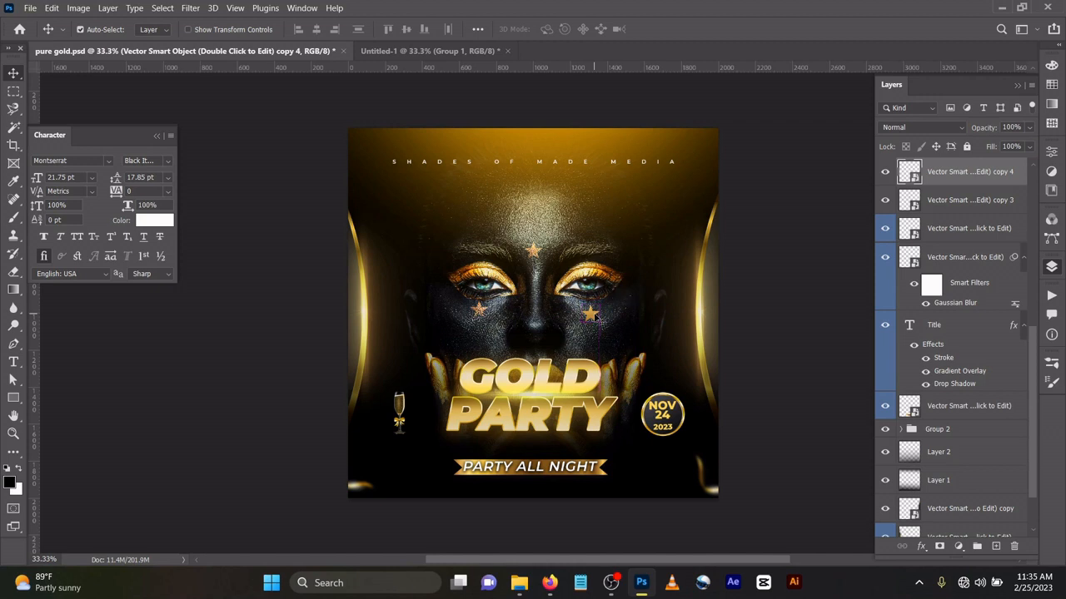
{"action": "left_click", "coordinate": [911, 128]}
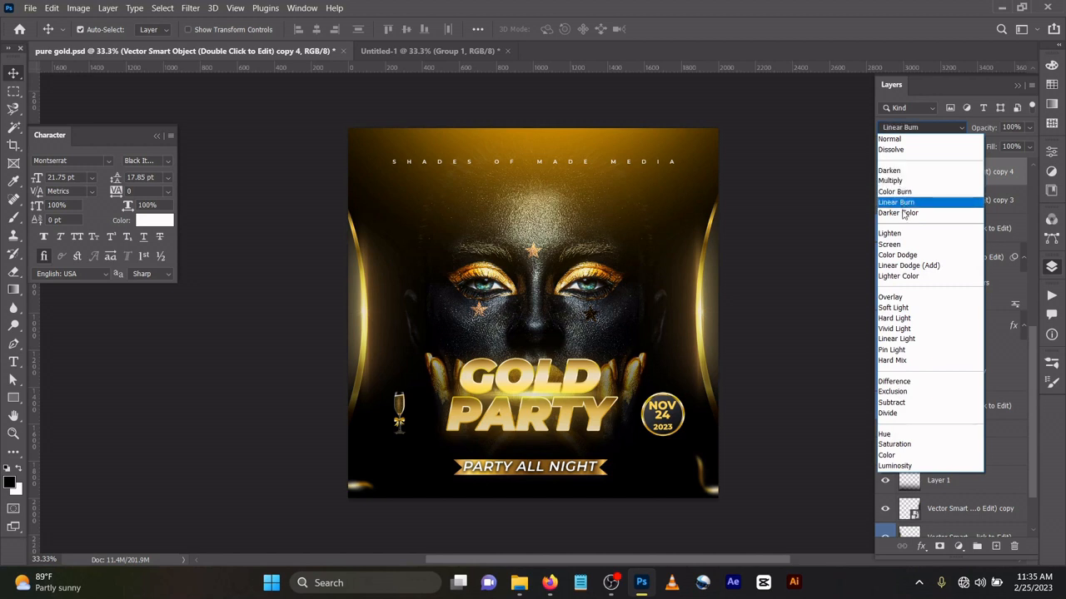
{"action": "left_click", "coordinate": [912, 255]}
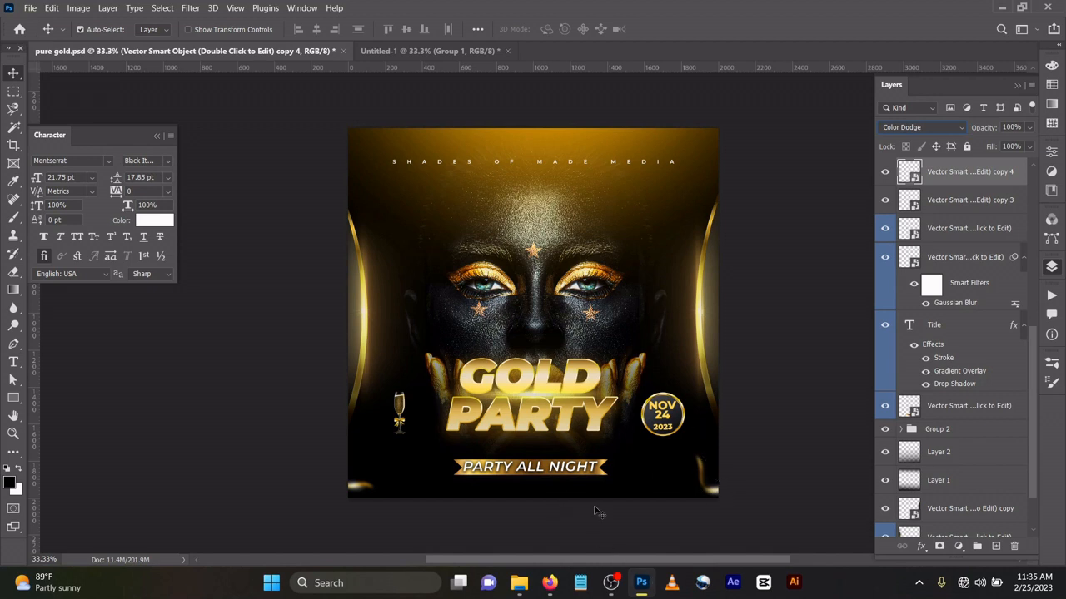
- Try the PngItem_4888231 copy glow on the face with Linear Light blending and move it back over the left gold arc
{"action": "left_click_drag", "start_coordinate": [366, 317], "coordinate": [508, 301]}
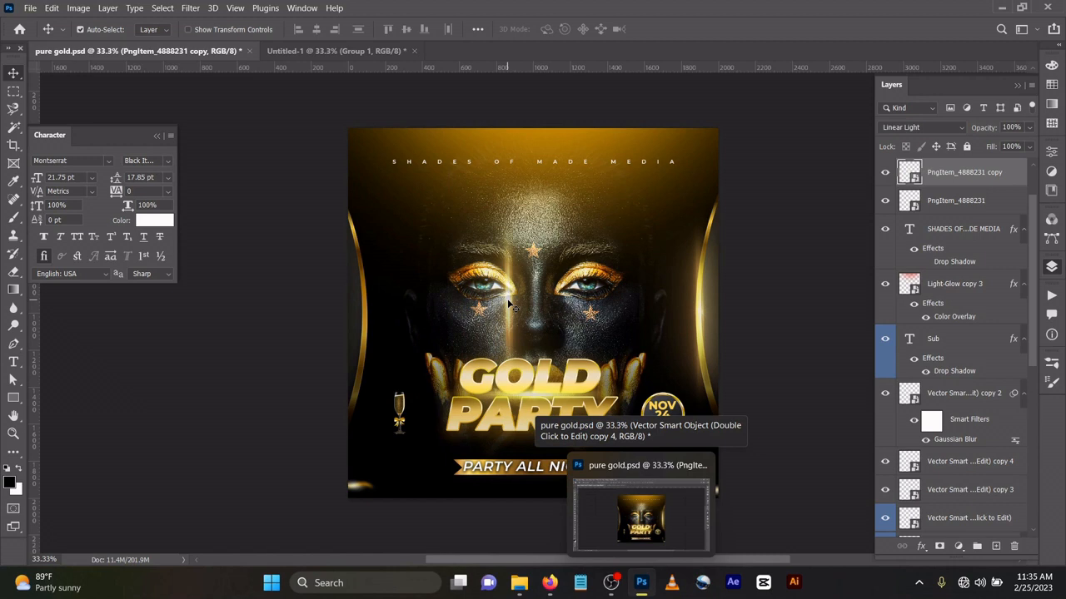
{"action": "left_click", "coordinate": [928, 127]}
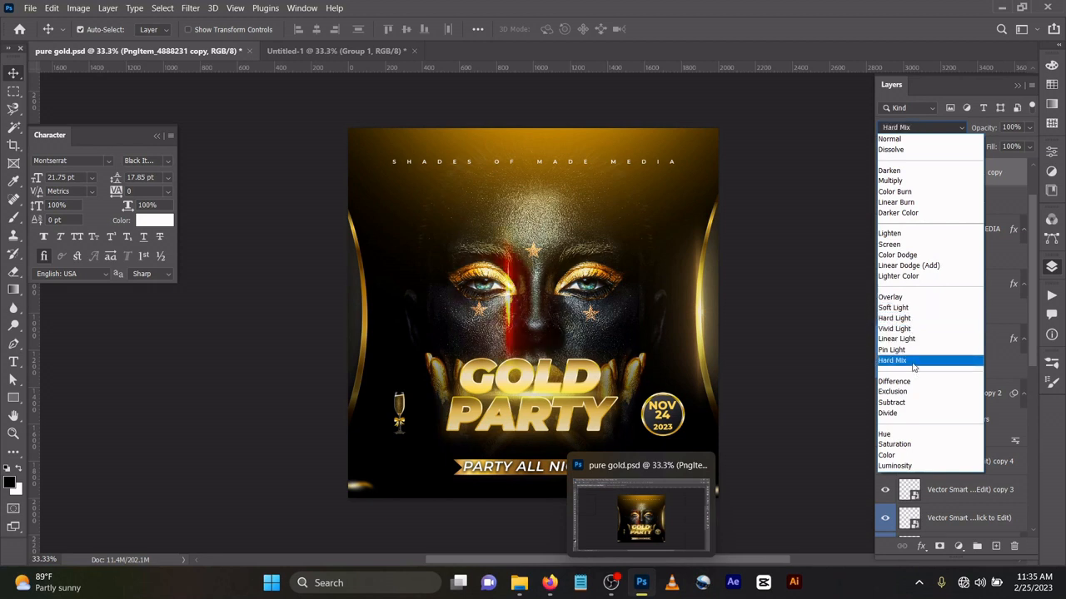
{"action": "left_click", "coordinate": [911, 344]}
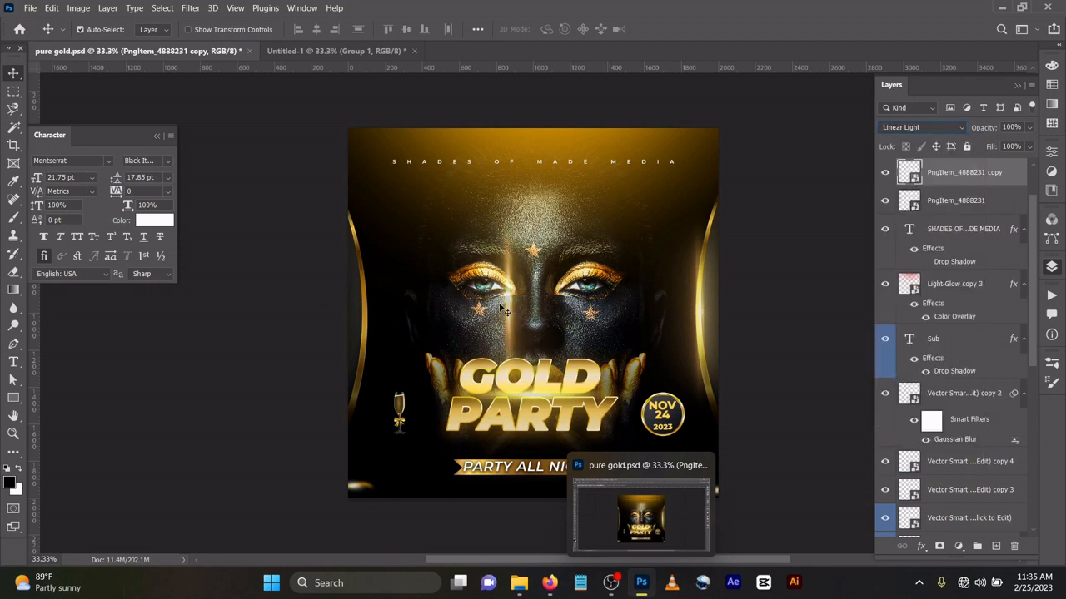
{"action": "left_click_drag", "start_coordinate": [553, 304], "coordinate": [364, 308]}
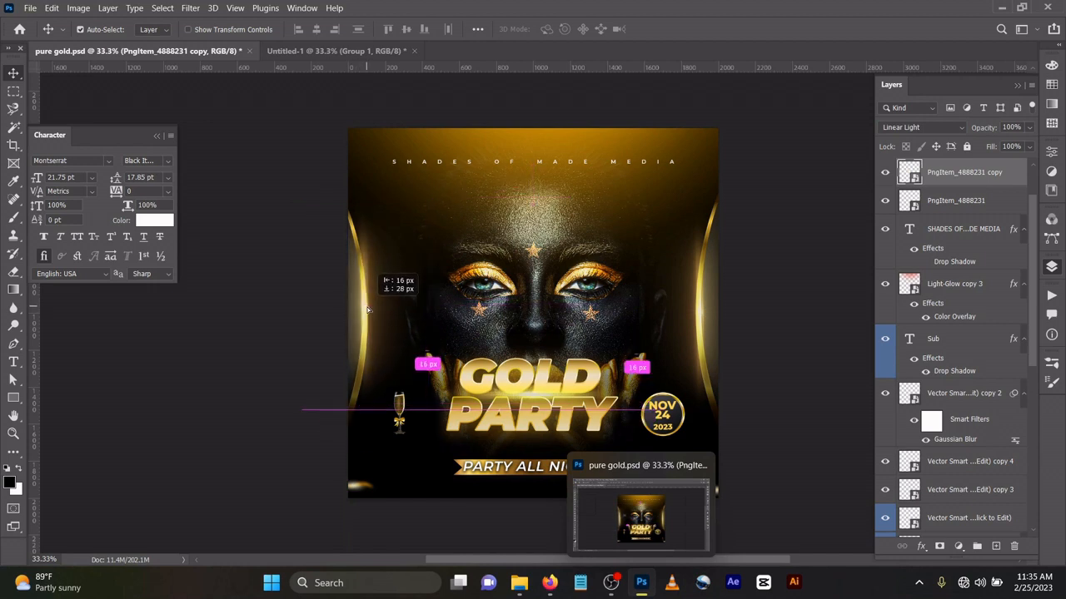
{"action": "left_click", "coordinate": [812, 304]}
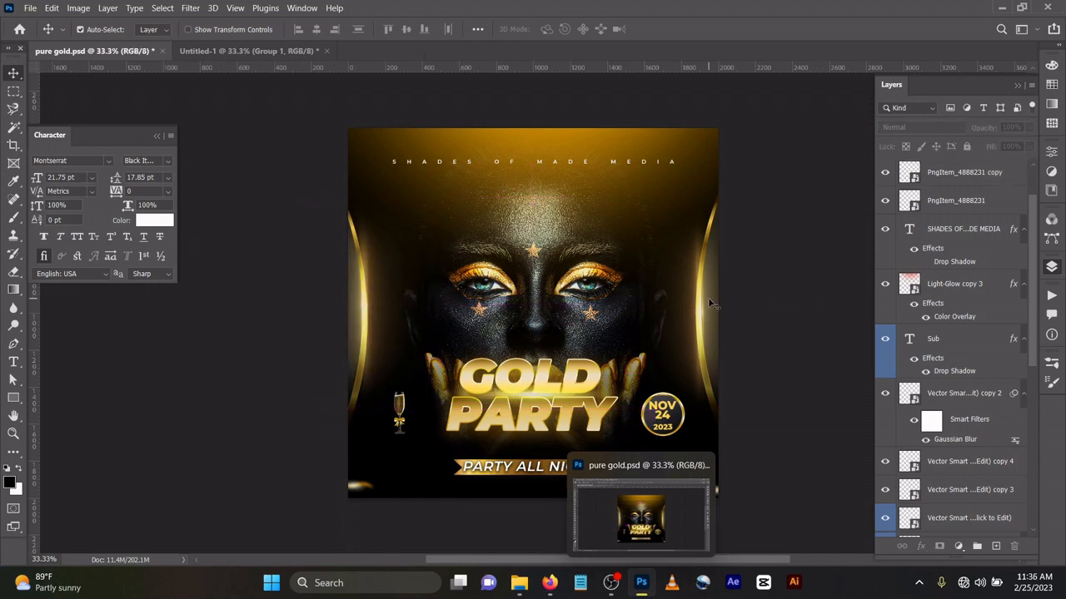
- Check the font settings of the NOV 24 text in the gold-rimmed circle, leaving the text as it is
{"action": "double_click", "coordinate": [671, 414]}
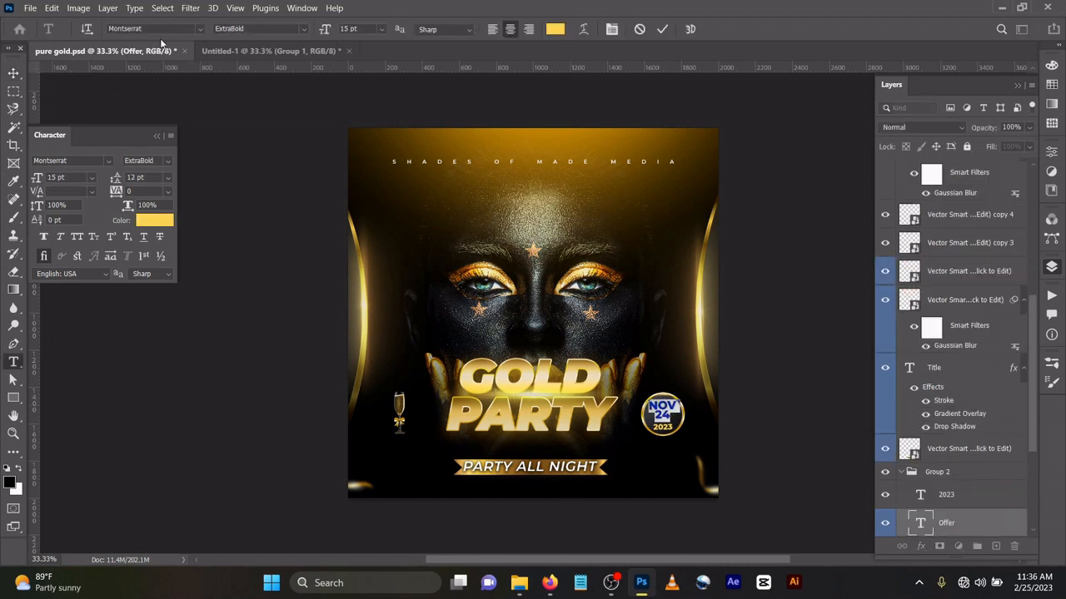
{"action": "left_click", "coordinate": [661, 30]}
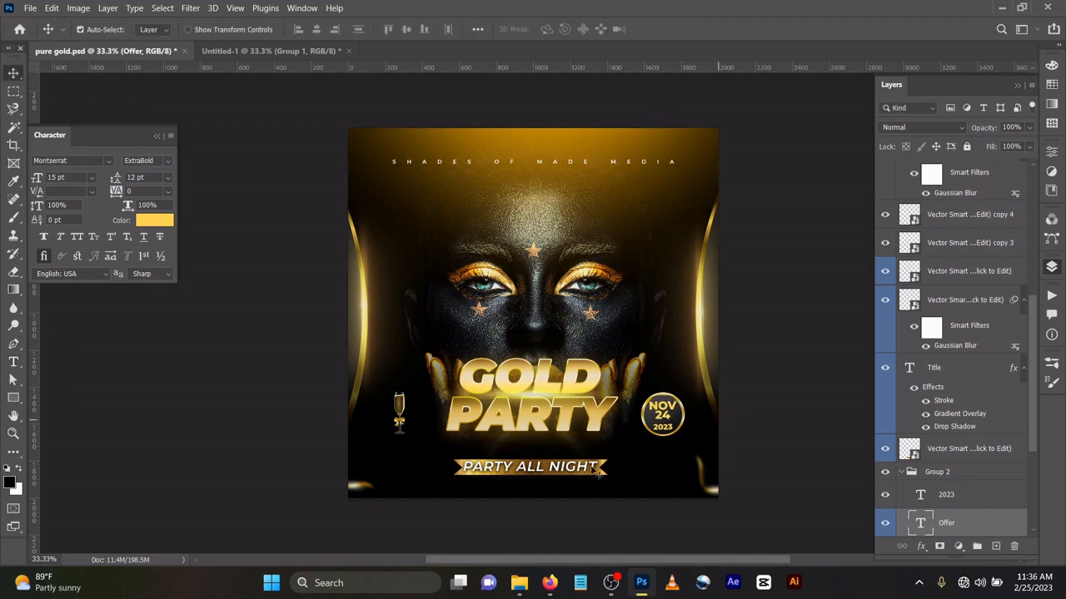
- Try moving the gold ribbon behind PARTY ALL NIGHT to the right and undo the move
{"action": "left_click_drag", "start_coordinate": [606, 476], "coordinate": [647, 476]}
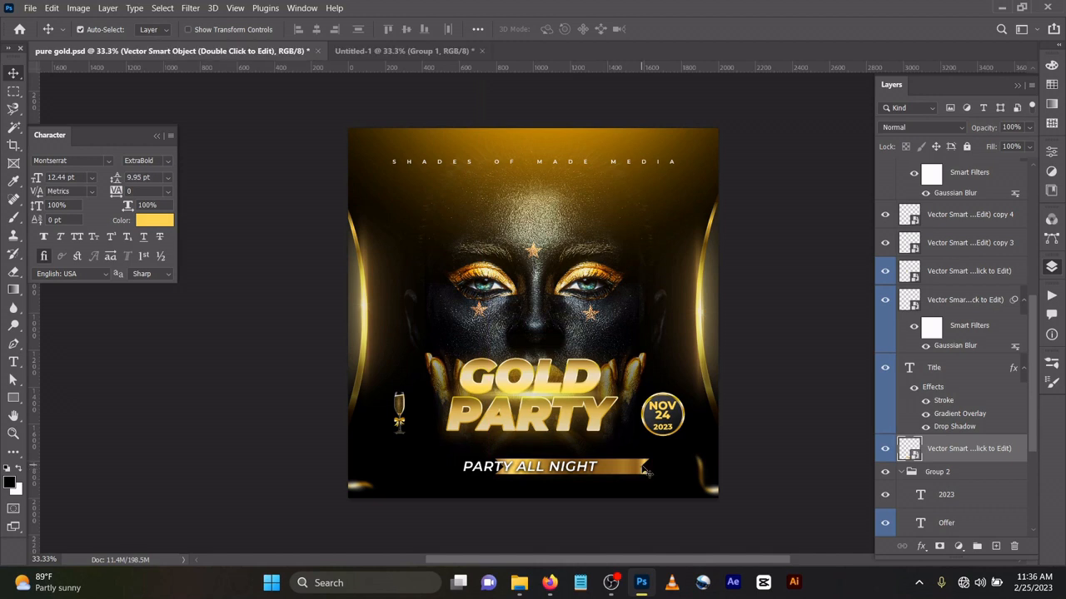
{"action": "key", "text": "ctrl+z"}
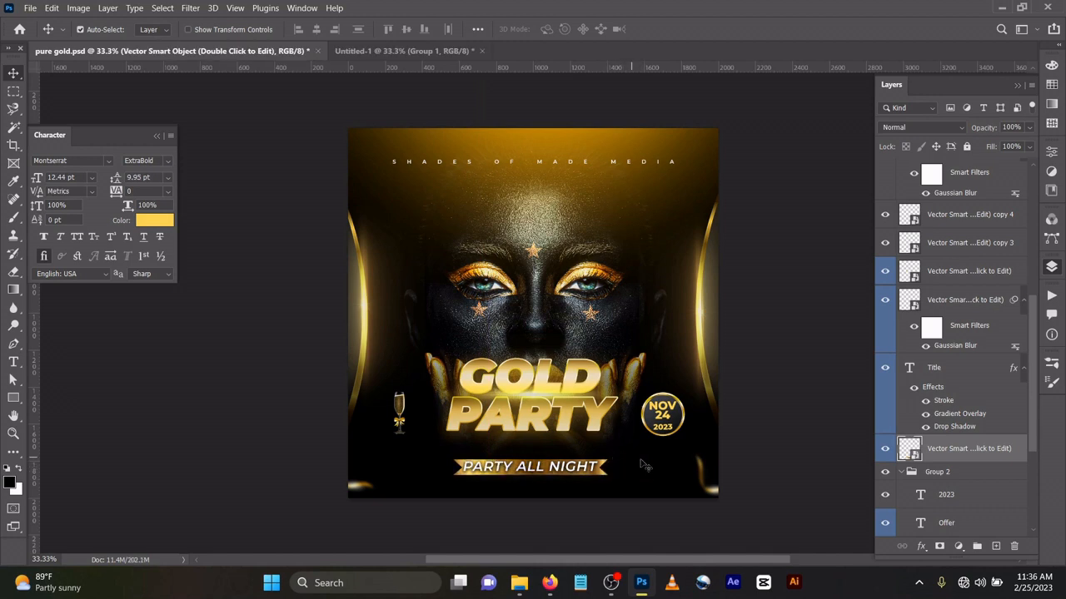
- Move the blurred gold shape in the canvas's bottom-right corner slightly down
{"action": "key", "text": "ctrl+j"}
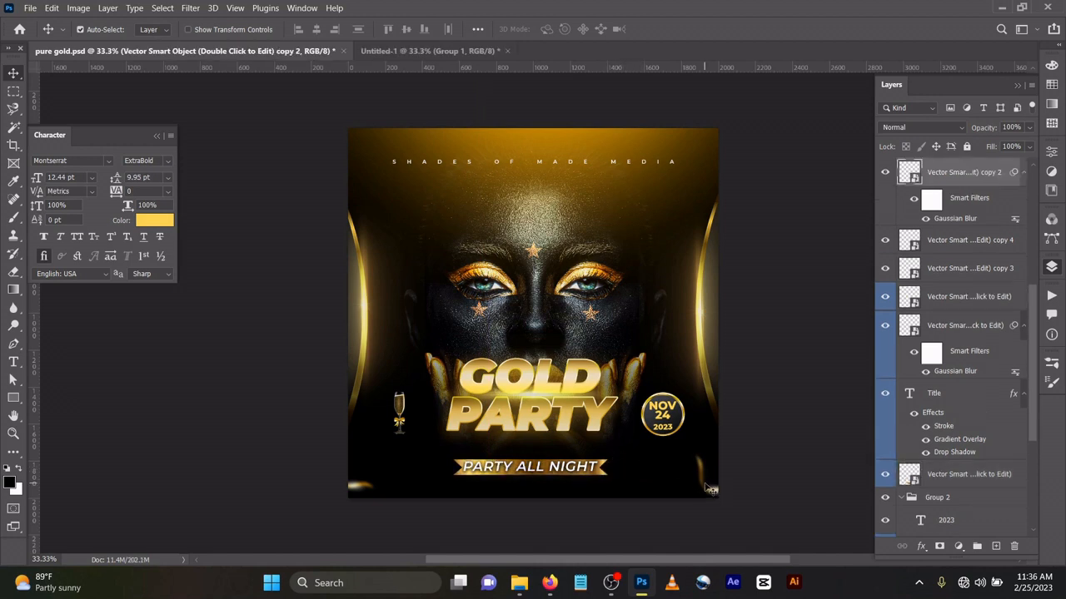
{"action": "mouse_move", "coordinate": [710, 490]}
{"action": "left_mouse_down"}
{"action": "mouse_move", "coordinate": [699, 466]}
{"action": "mouse_move", "coordinate": [575, 400]}
{"action": "mouse_move", "coordinate": [699, 491]}
{"action": "left_mouse_up"}
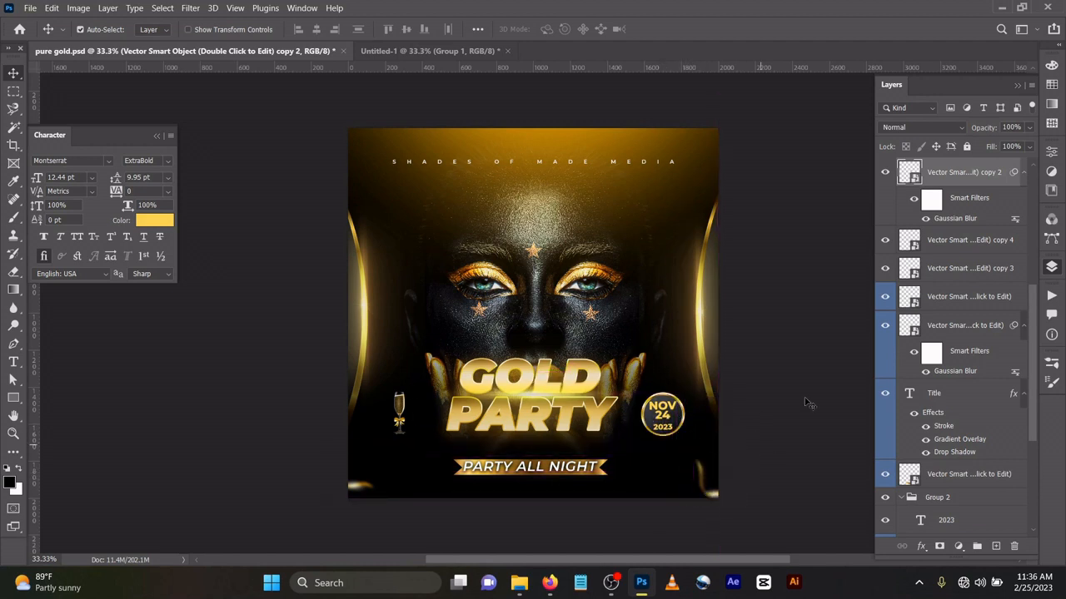
- Check the Gaussian Blur radius on the blurred gold corner shape and how the filter is applied, without adding another blur
{"action": "double_click", "coordinate": [949, 218]}
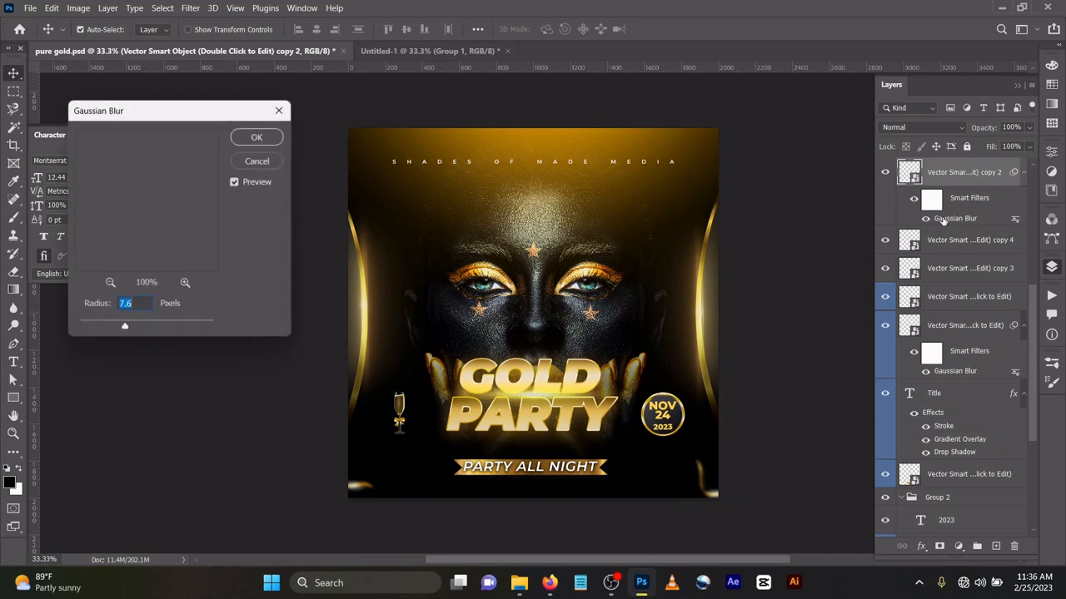
{"action": "left_click", "coordinate": [257, 137]}
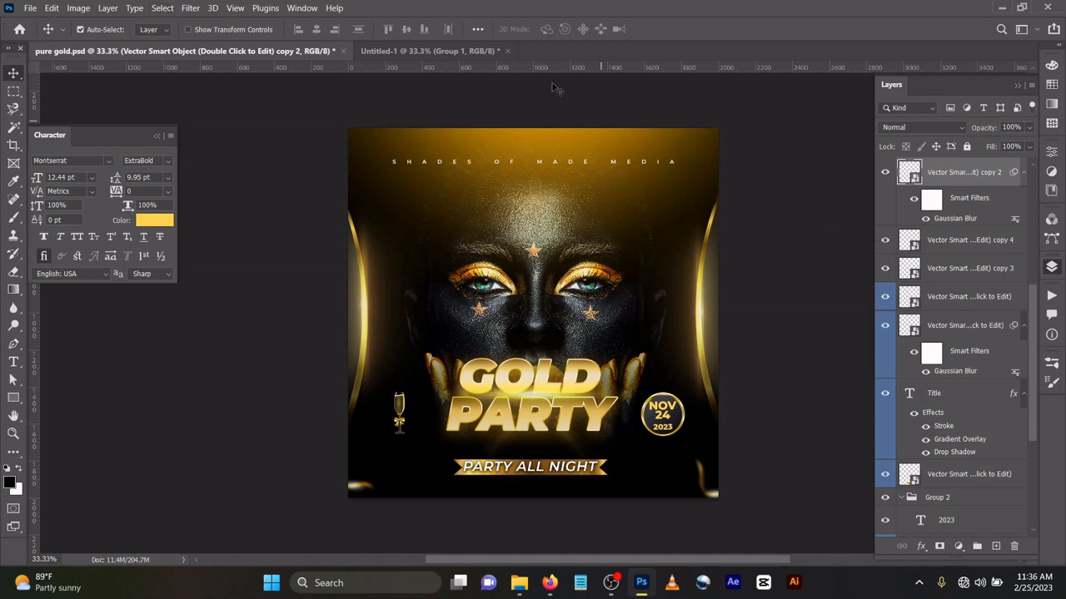
{"action": "left_click", "coordinate": [190, 8]}
{"action": "mouse_move", "coordinate": [258, 174]}
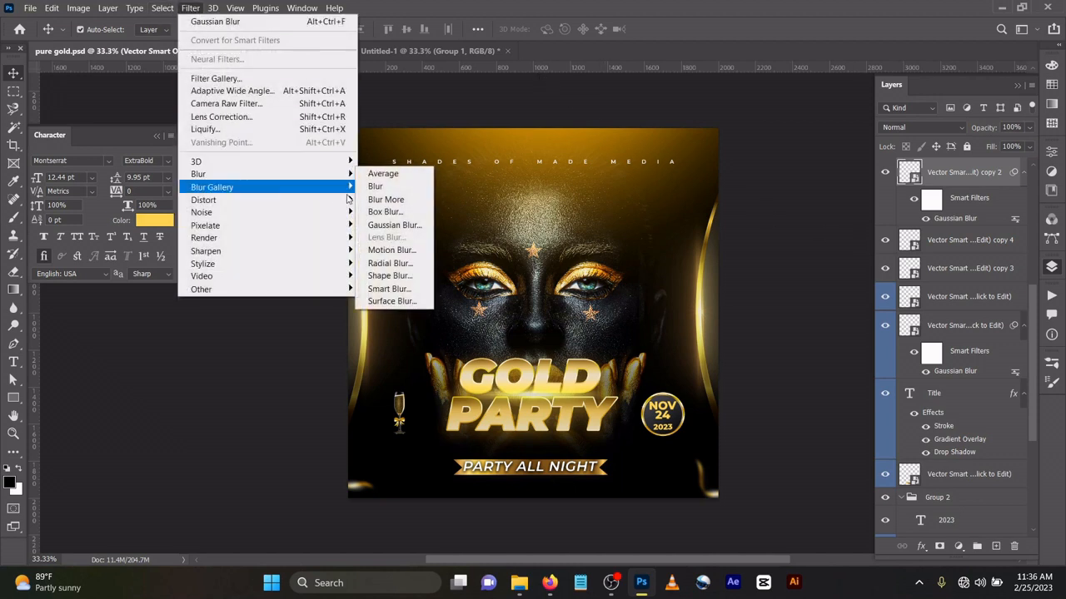
{"action": "left_click", "coordinate": [402, 224]}
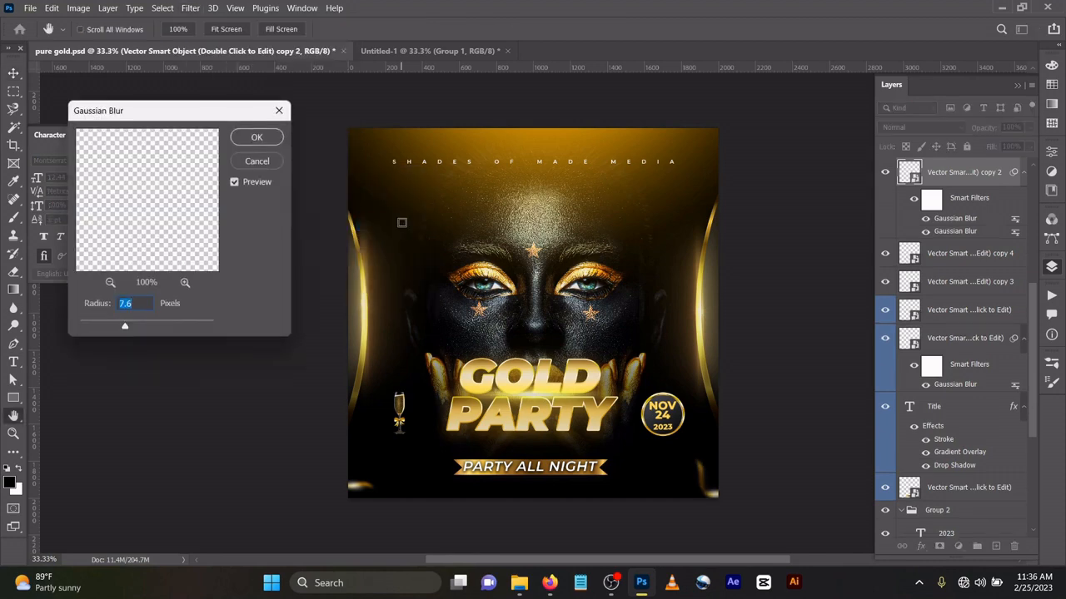
{"action": "left_click", "coordinate": [272, 163]}
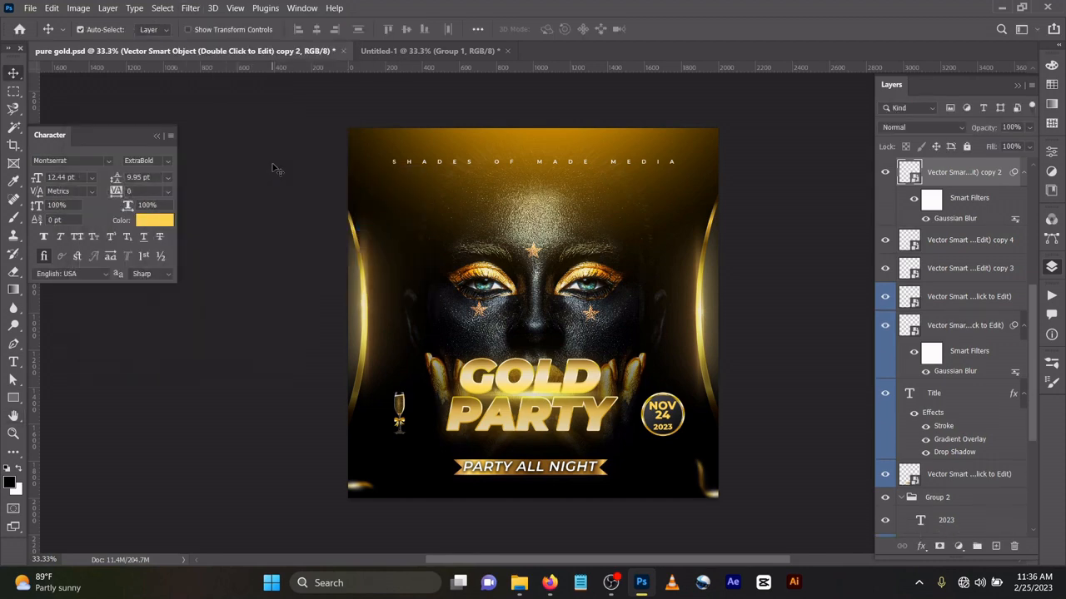
- Check the font, size and tracking of the SHADES OF MADE MEDIA text, leaving the text as it is
{"action": "double_click", "coordinate": [540, 159]}
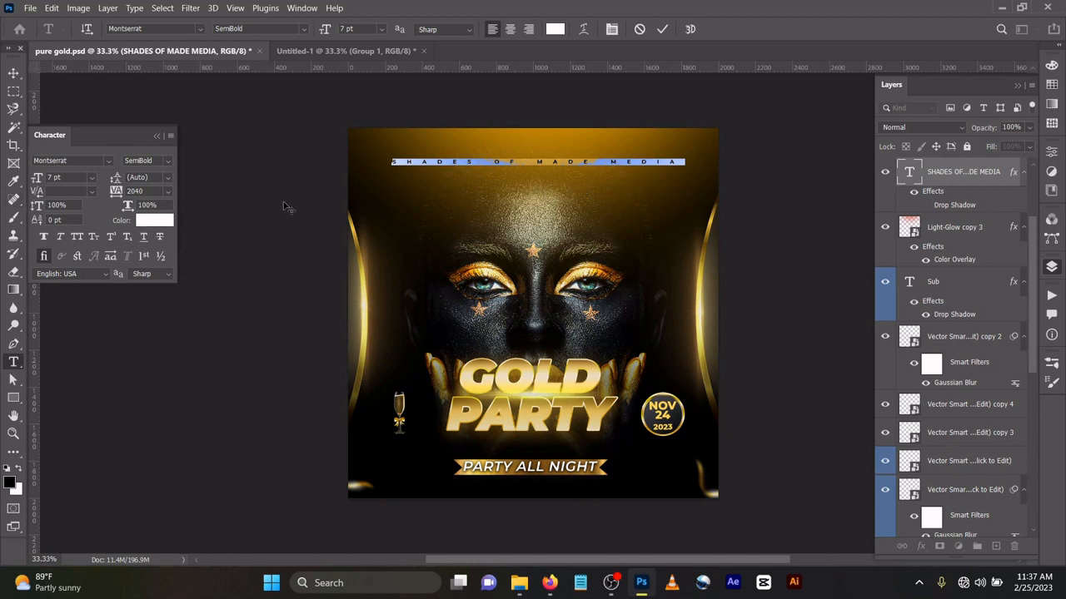
{"action": "left_click", "coordinate": [661, 30]}
{"action": "key", "text": "v"}
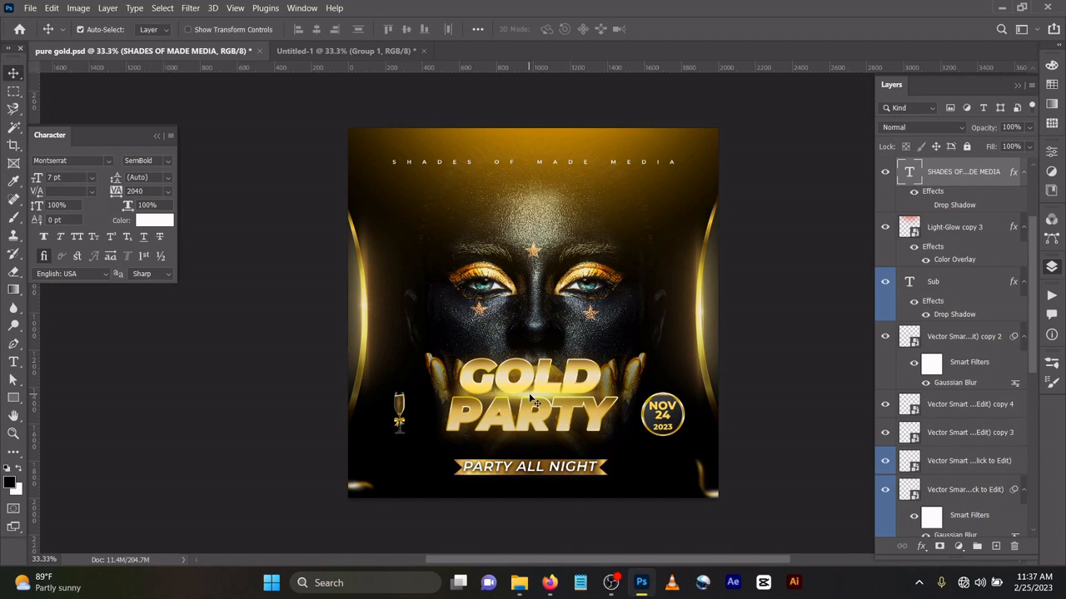
- Select the GOLD PARTY title beneath the glow and check its font settings, leaving the text as it is
{"action": "left_click_drag", "start_coordinate": [533, 403], "coordinate": [526, 382]}
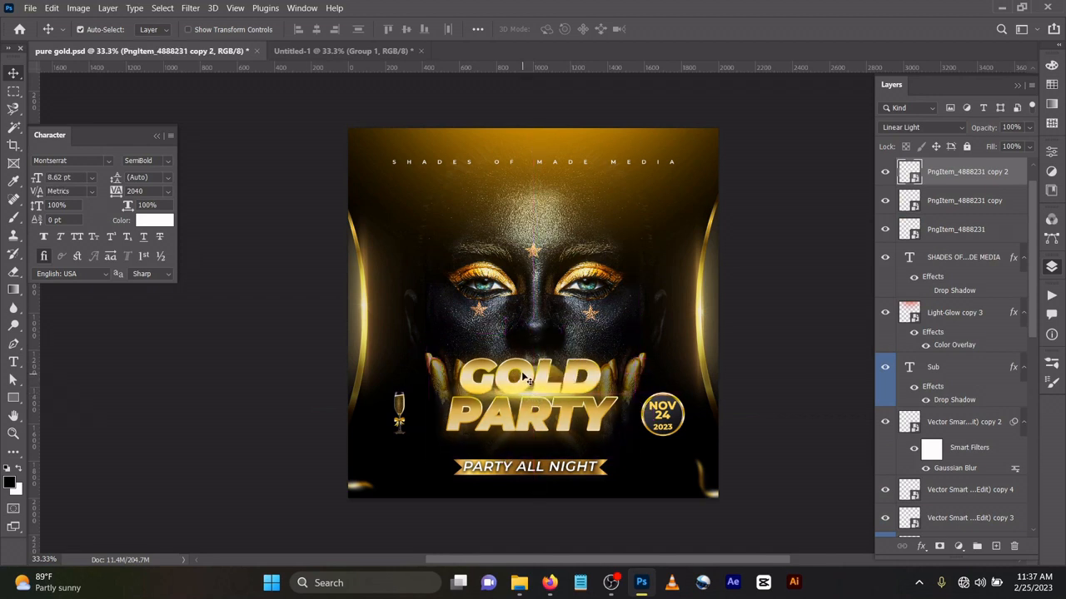
{"action": "left_click", "coordinate": [258, 342]}
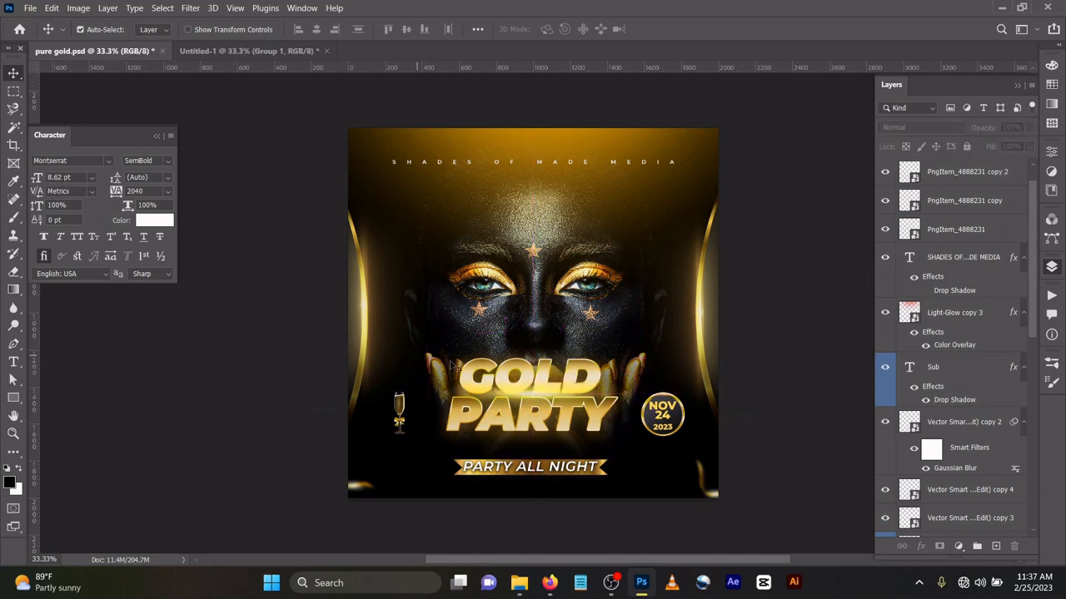
{"action": "left_click", "coordinate": [502, 371]}
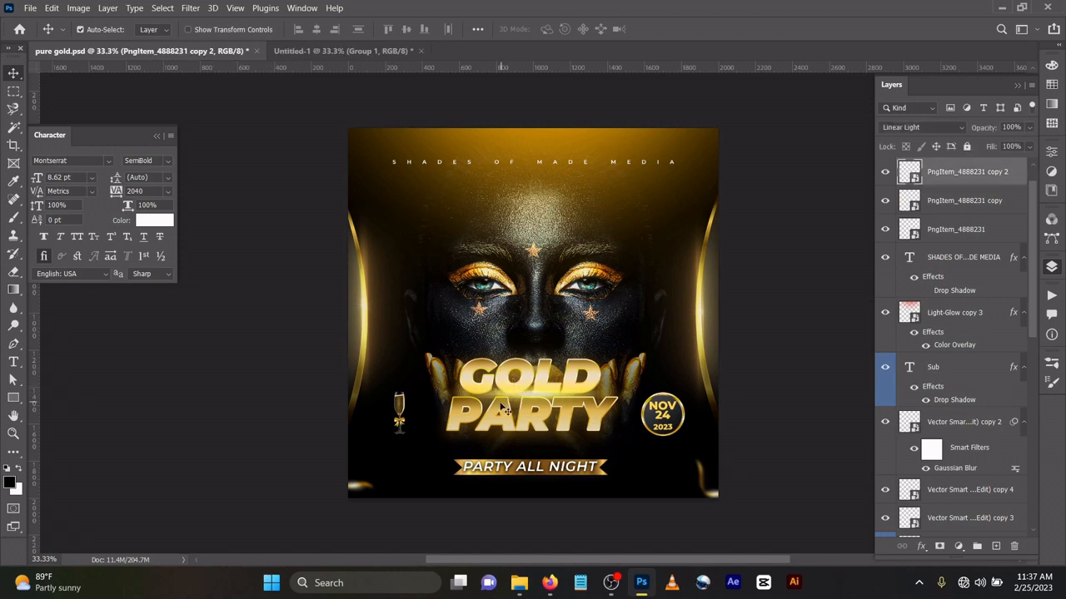
{"action": "left_click", "coordinate": [456, 418]}
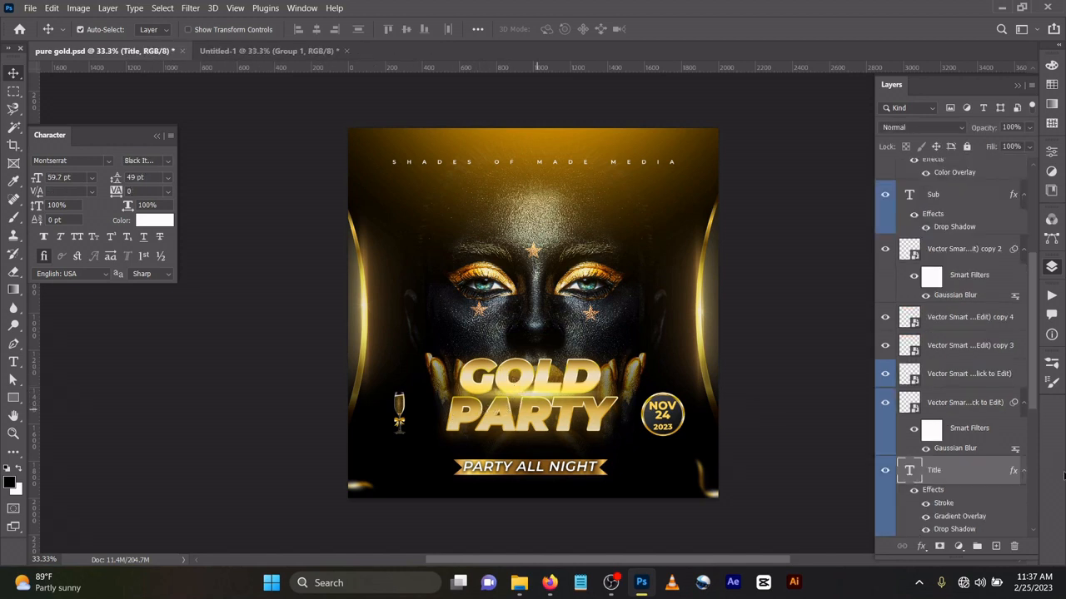
{"action": "double_click", "coordinate": [910, 471]}
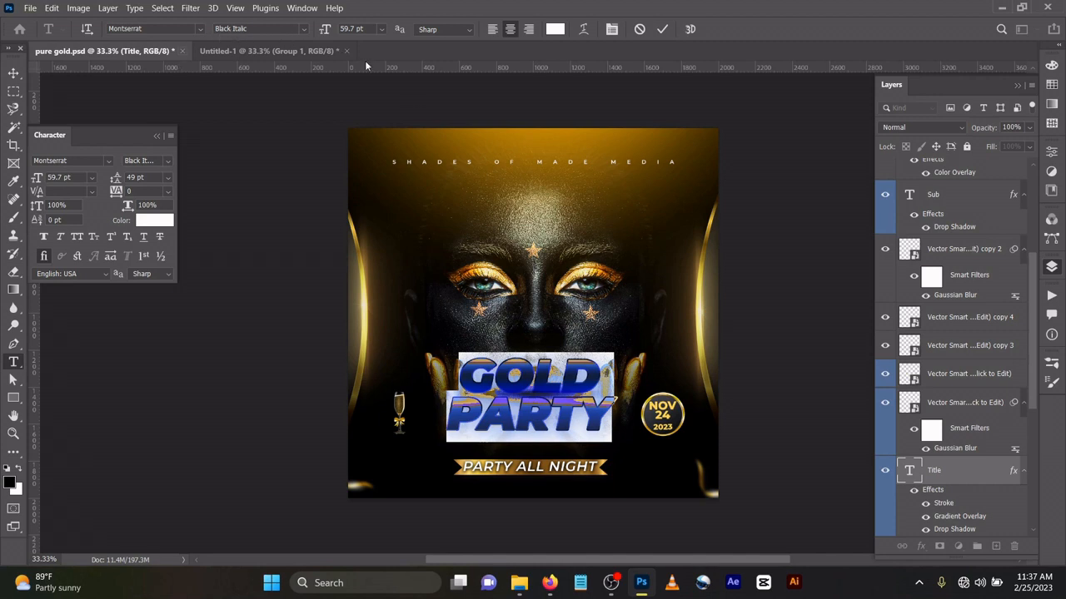
{"action": "left_click", "coordinate": [662, 29]}
{"action": "key", "text": "v"}
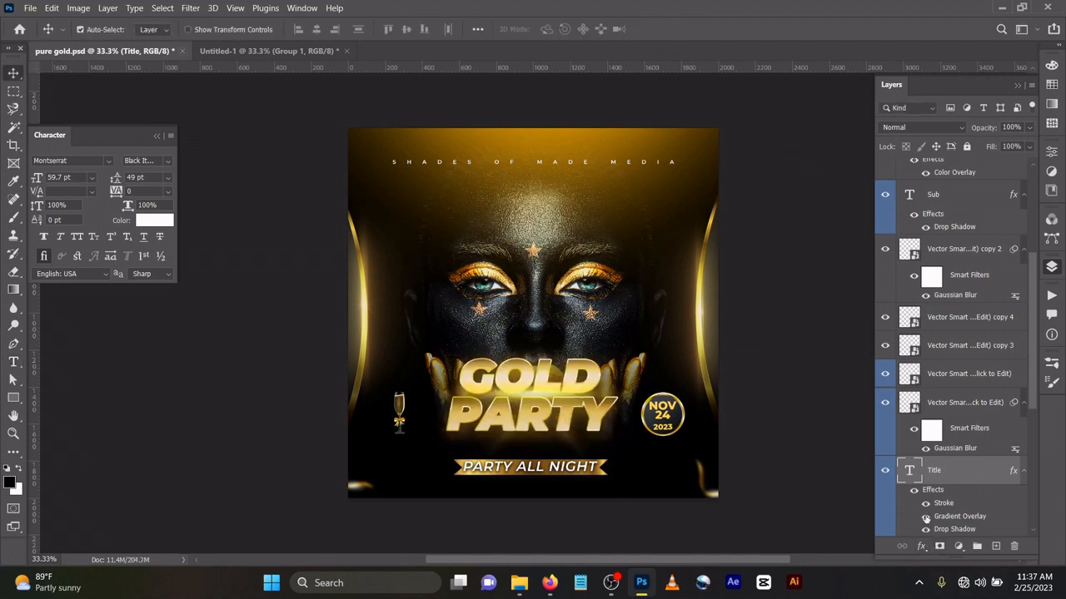
- Open the GOLD PARTY title's layer style at its Stroke settings, keeping Inner Shadow switched off
{"action": "double_click", "coordinate": [1014, 474]}
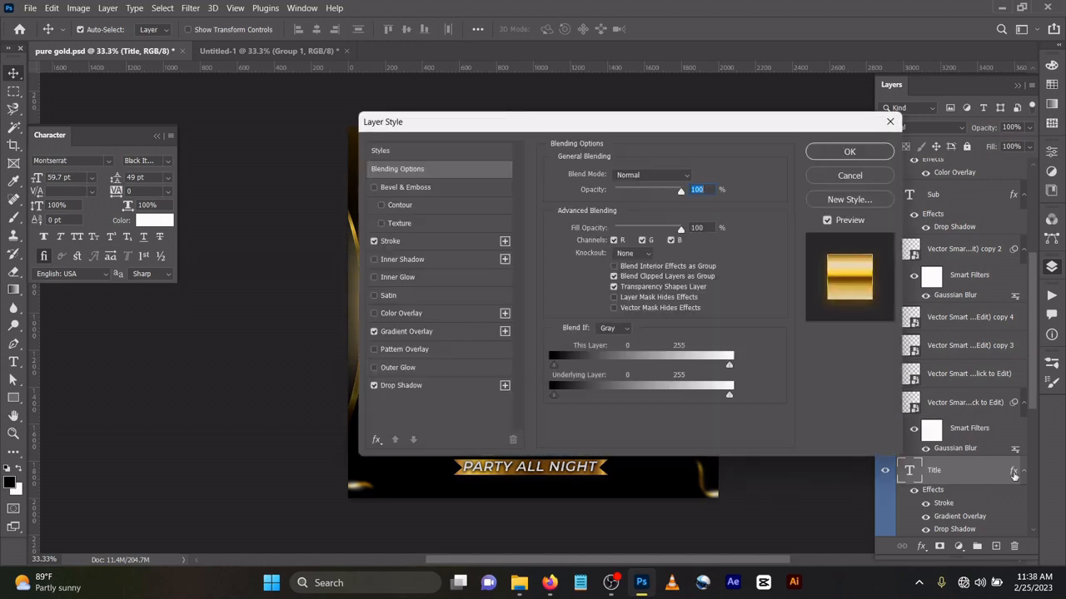
{"action": "left_click", "coordinate": [424, 258]}
{"action": "left_click", "coordinate": [421, 243]}
{"action": "left_click", "coordinate": [375, 259]}
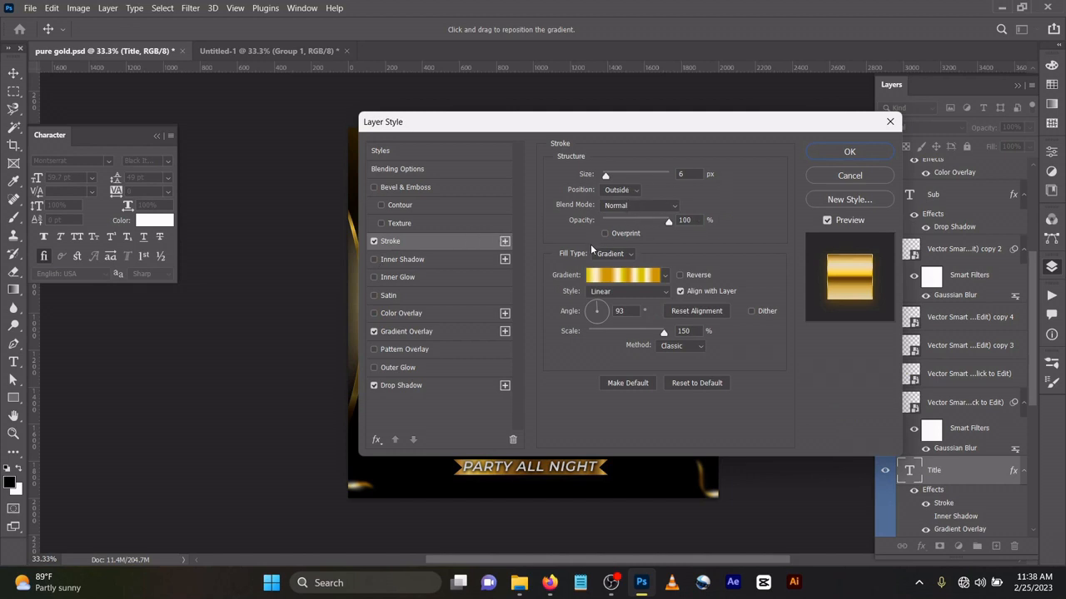
- Examine the colour stops of the title's gold stroke gradient, including the colour codes of the first two, and keep the gradient
{"action": "left_click", "coordinate": [624, 276]}
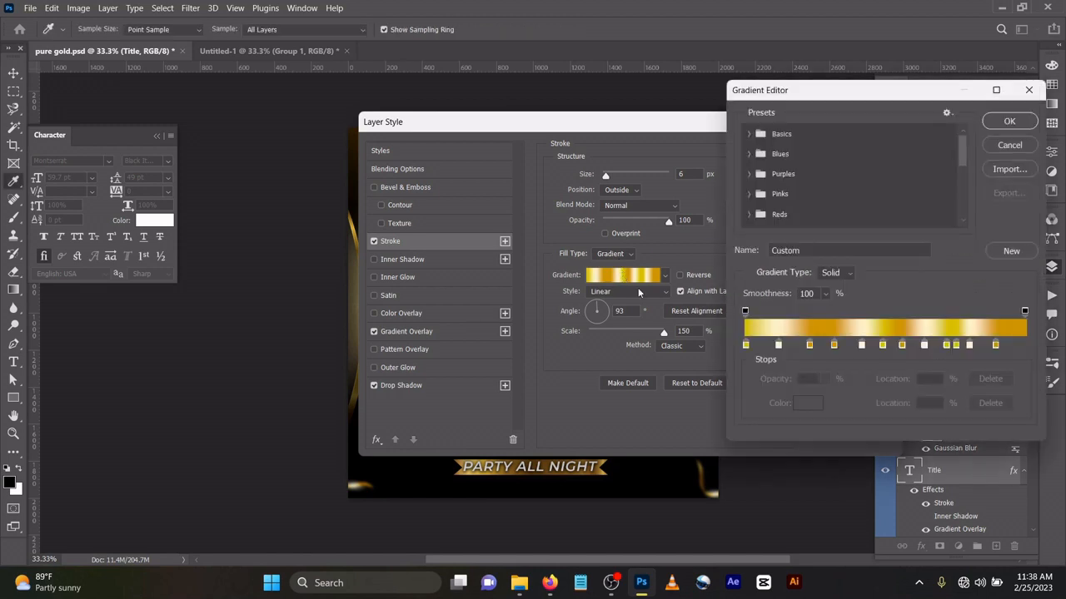
{"action": "left_click", "coordinate": [746, 344]}
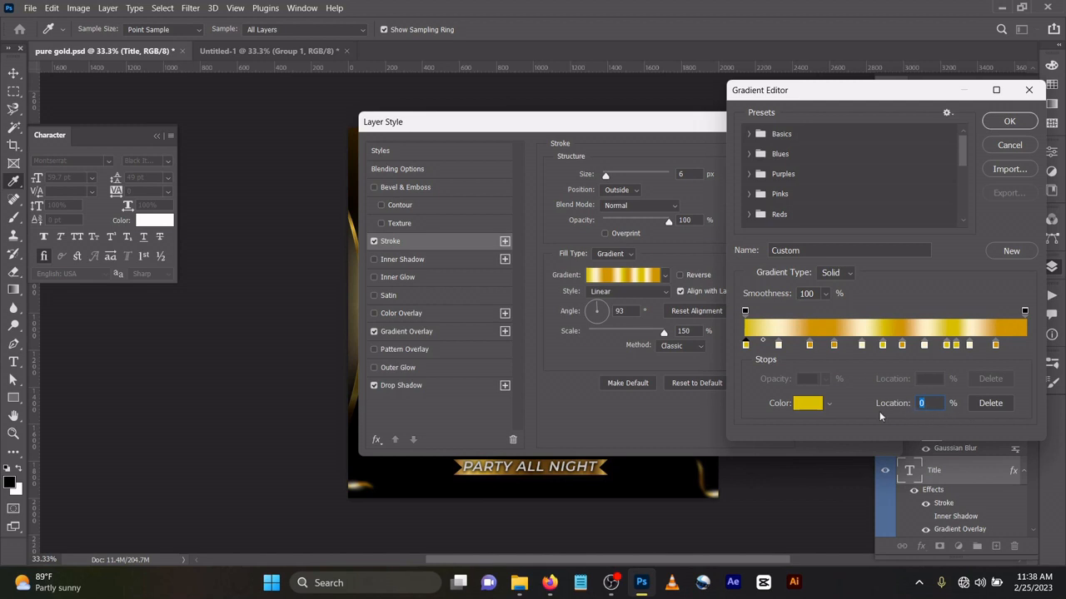
{"action": "left_click", "coordinate": [804, 403]}
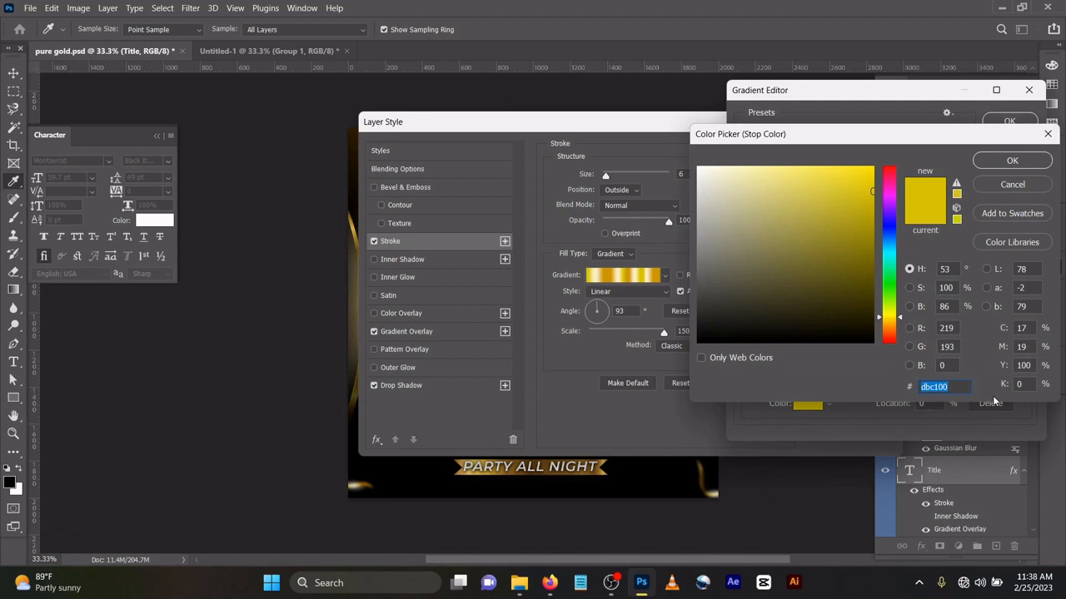
{"action": "left_click", "coordinate": [1013, 161]}
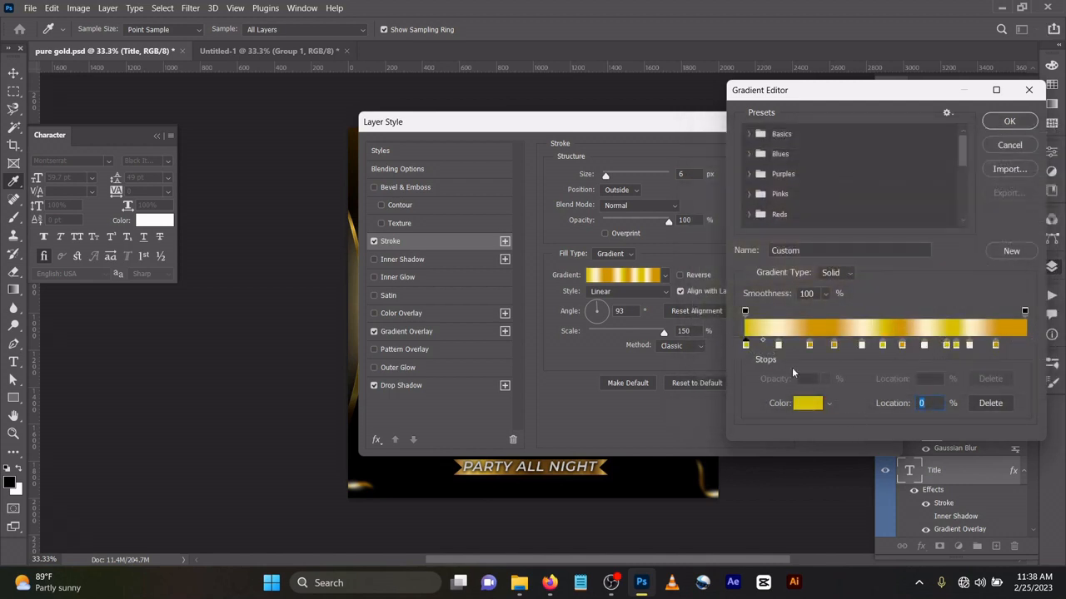
{"action": "left_click", "coordinate": [778, 345]}
{"action": "double_click", "coordinate": [778, 345]}
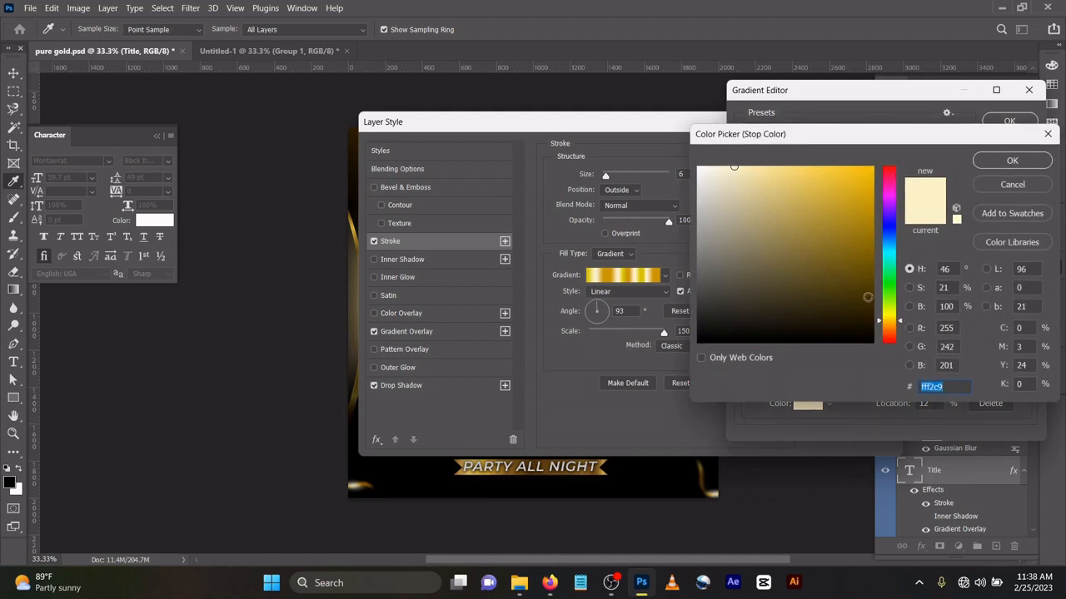
{"action": "left_click", "coordinate": [1012, 161]}
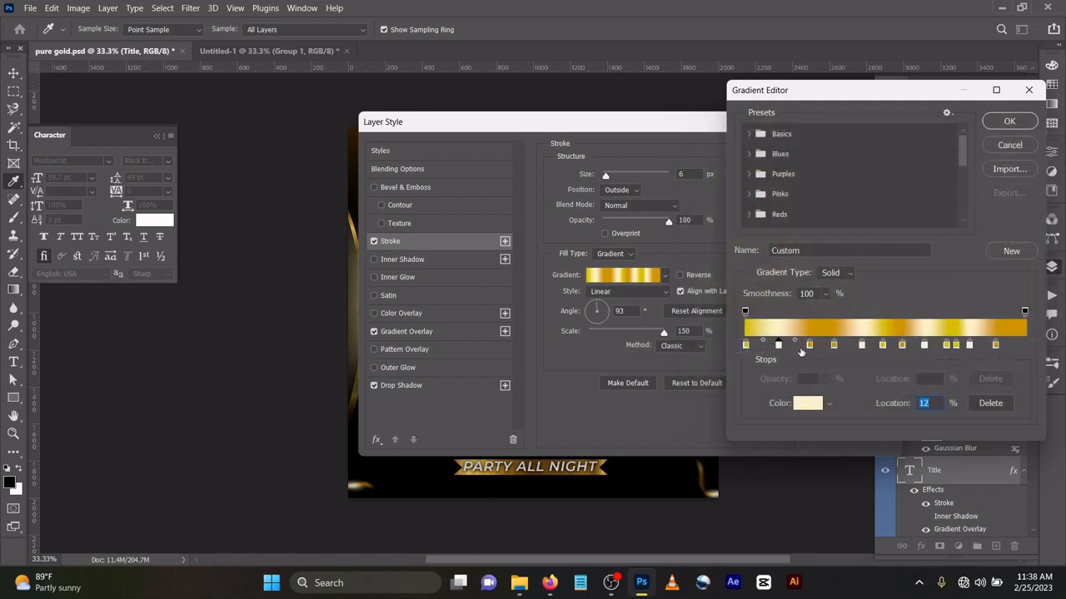
{"action": "left_click", "coordinate": [810, 345]}
{"action": "left_click", "coordinate": [835, 345]}
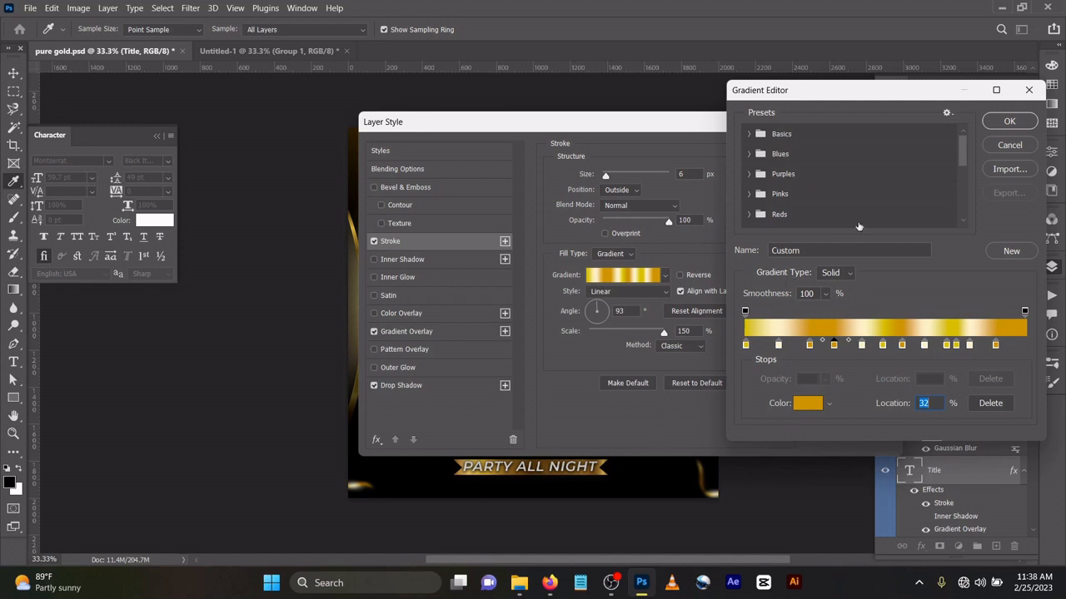
{"action": "left_click", "coordinate": [1009, 124]}
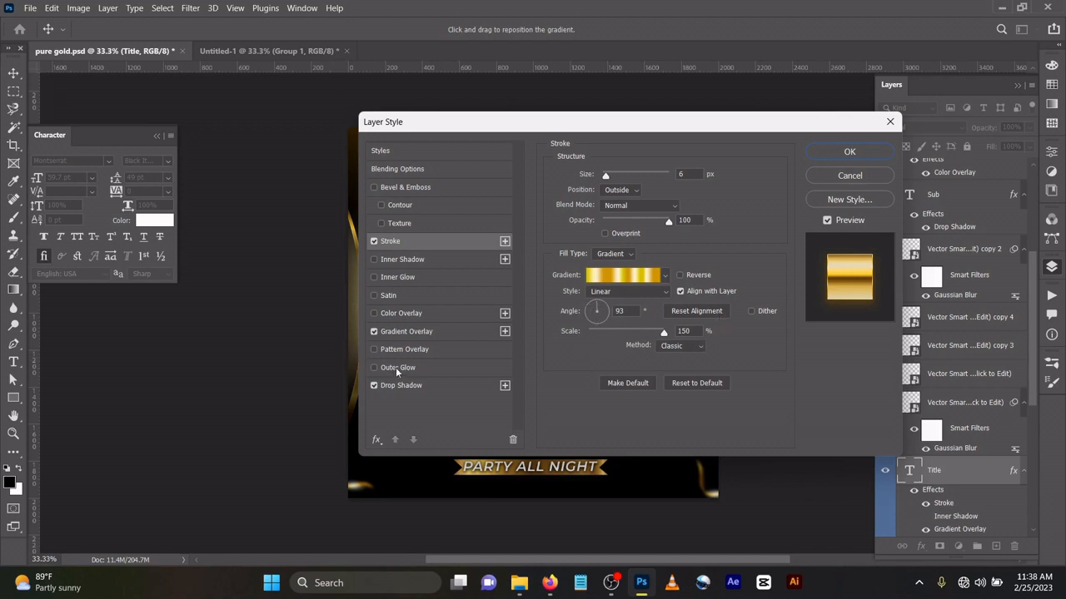
- Examine the title's Gradient Overlay and the colour code of its first dark brown stop, keeping the gradient
{"action": "left_click", "coordinate": [407, 333]}
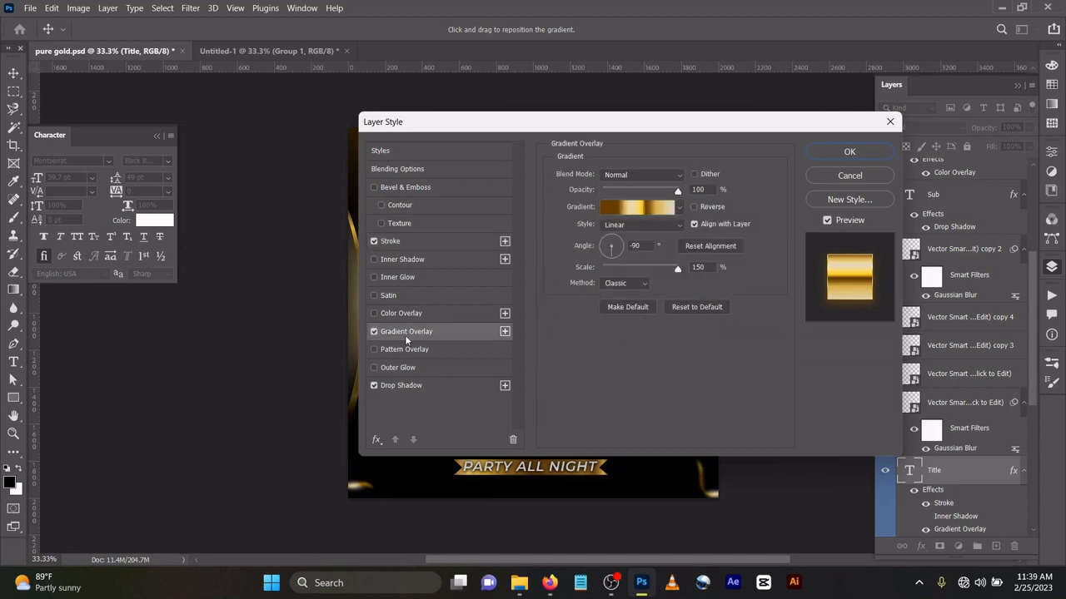
{"action": "left_click", "coordinate": [625, 207]}
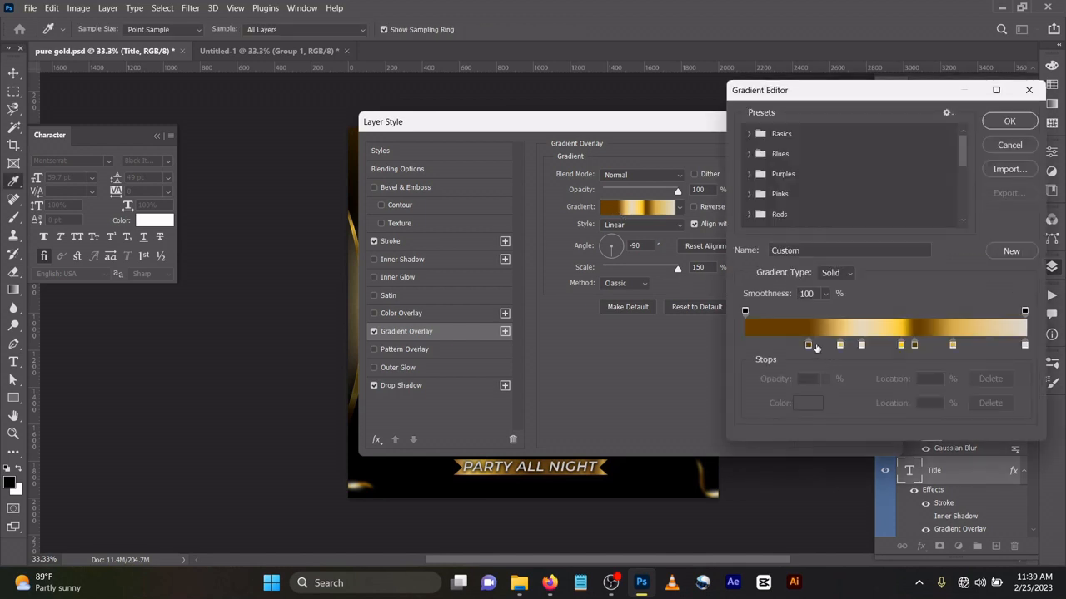
{"action": "left_click", "coordinate": [810, 347]}
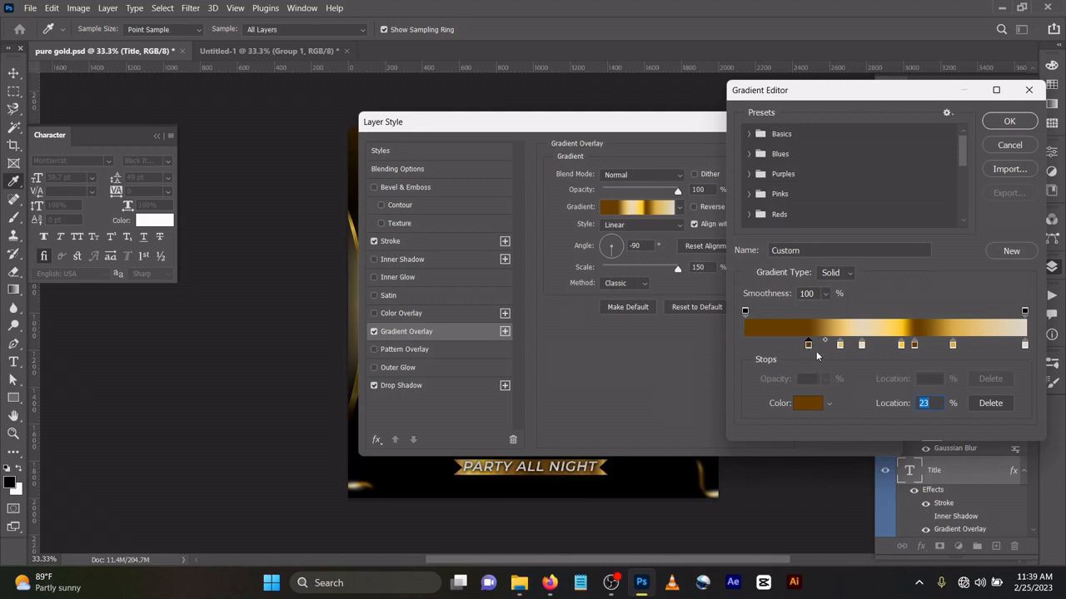
{"action": "mouse_move", "coordinate": [806, 346]}
{"action": "left_mouse_down"}
{"action": "mouse_move", "coordinate": [793, 351]}
{"action": "mouse_move", "coordinate": [811, 357]}
{"action": "left_mouse_up"}
{"action": "left_click", "coordinate": [808, 404]}
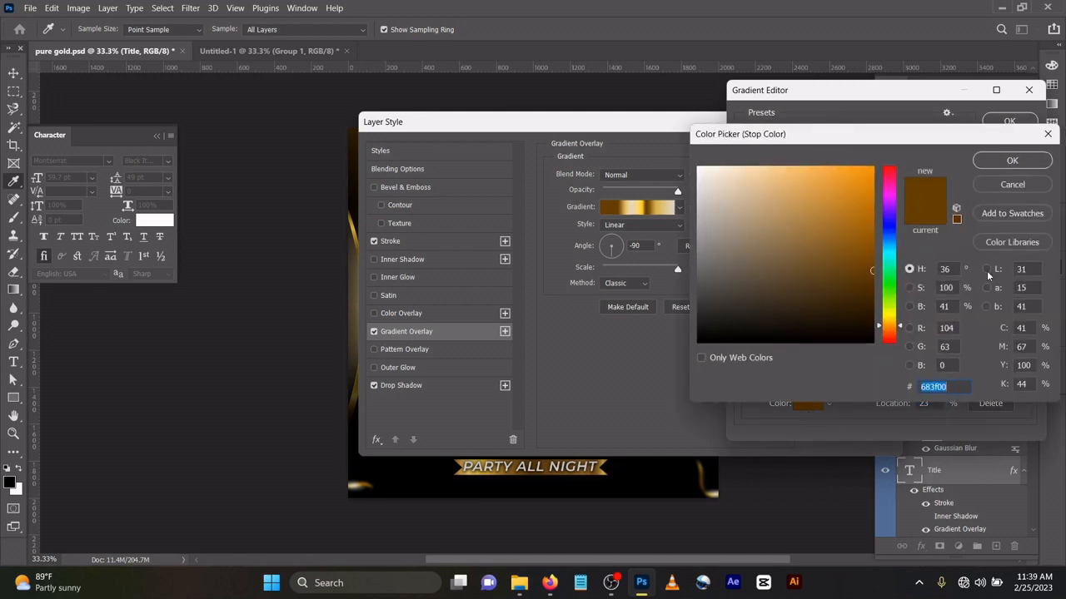
{"action": "left_click", "coordinate": [1010, 169]}
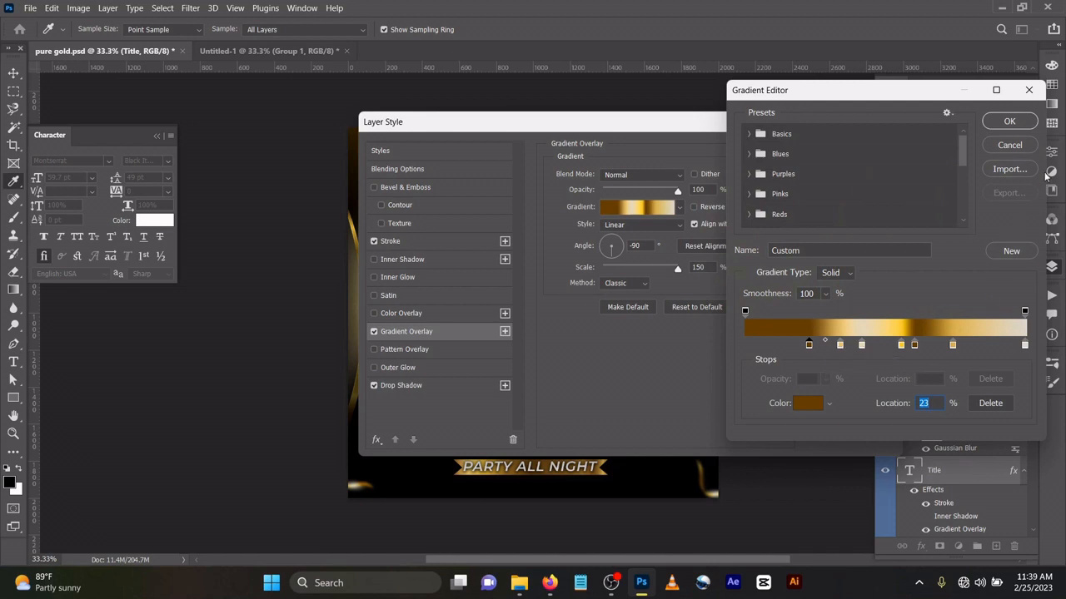
{"action": "left_click", "coordinate": [1000, 124]}
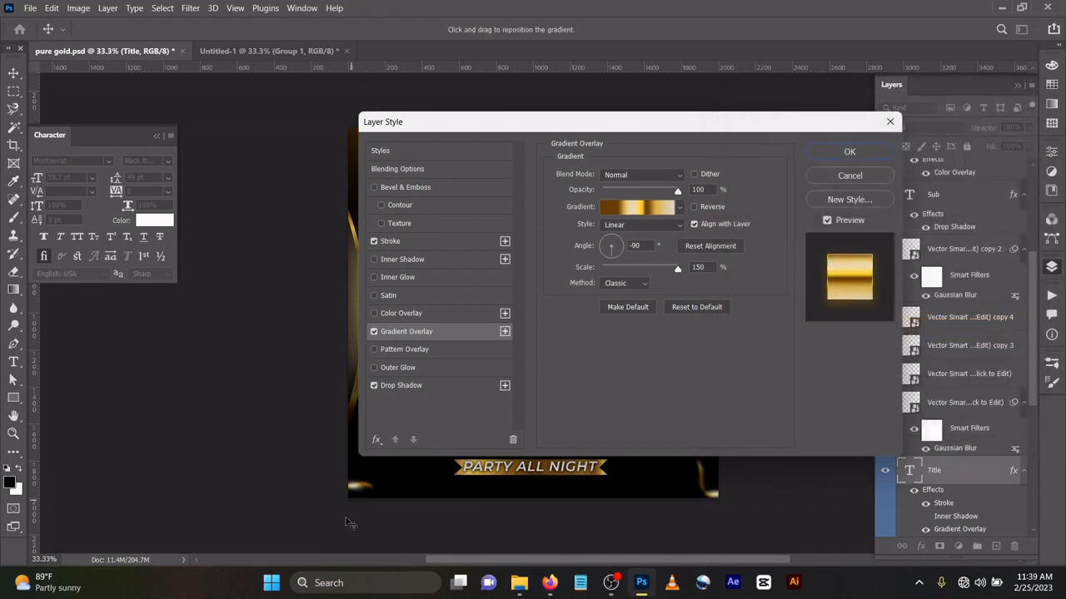
- Check the title's Drop Shadow settings and shadow colour code, and close the layer style
{"action": "left_click", "coordinate": [408, 385]}
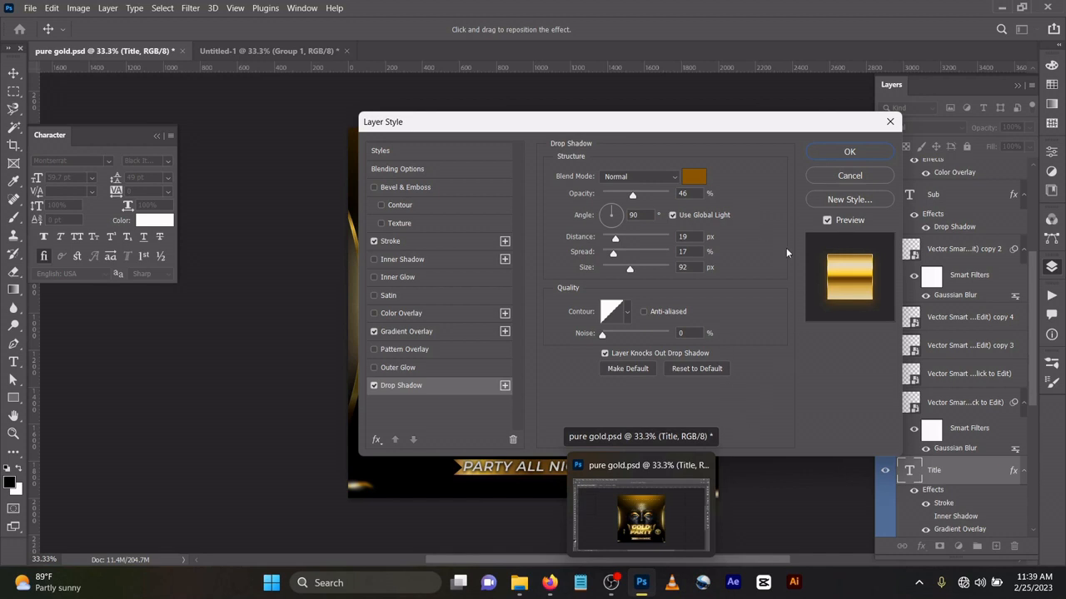
{"action": "left_click", "coordinate": [692, 177]}
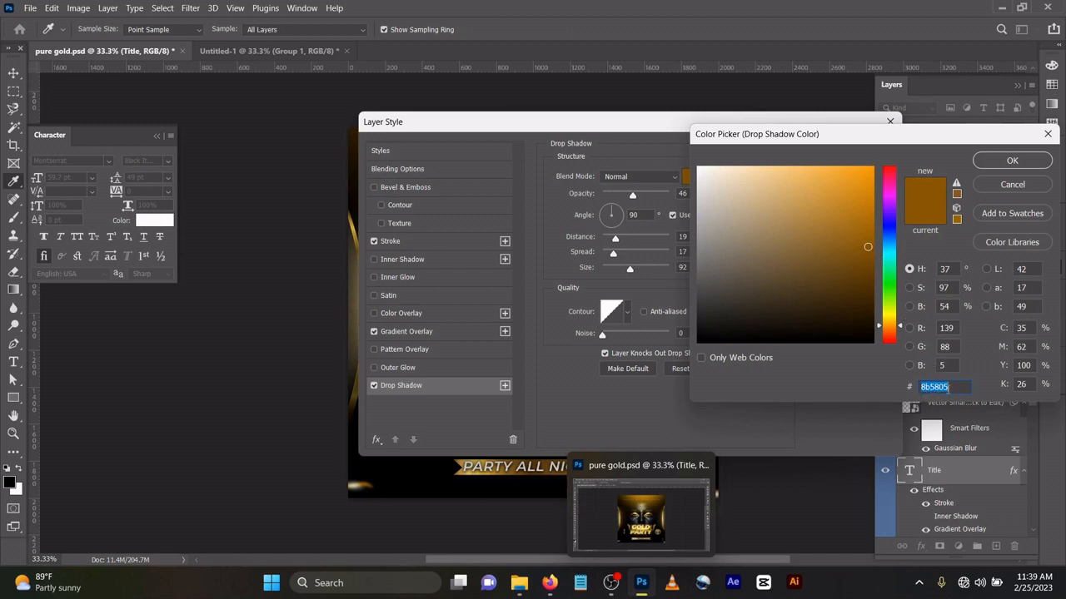
{"action": "left_click", "coordinate": [983, 162]}
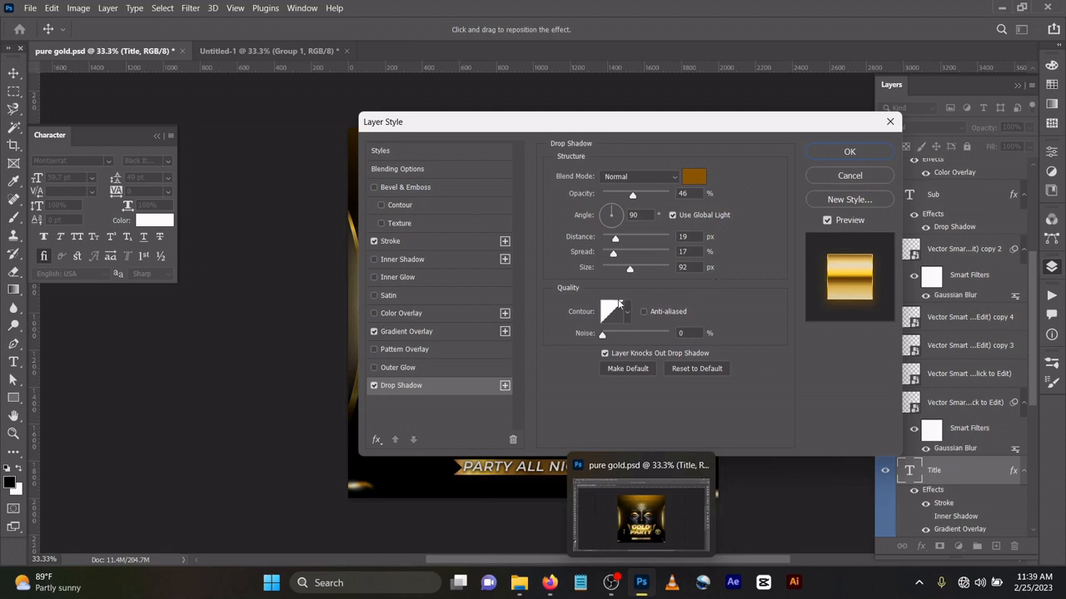
{"action": "left_click", "coordinate": [849, 152]}
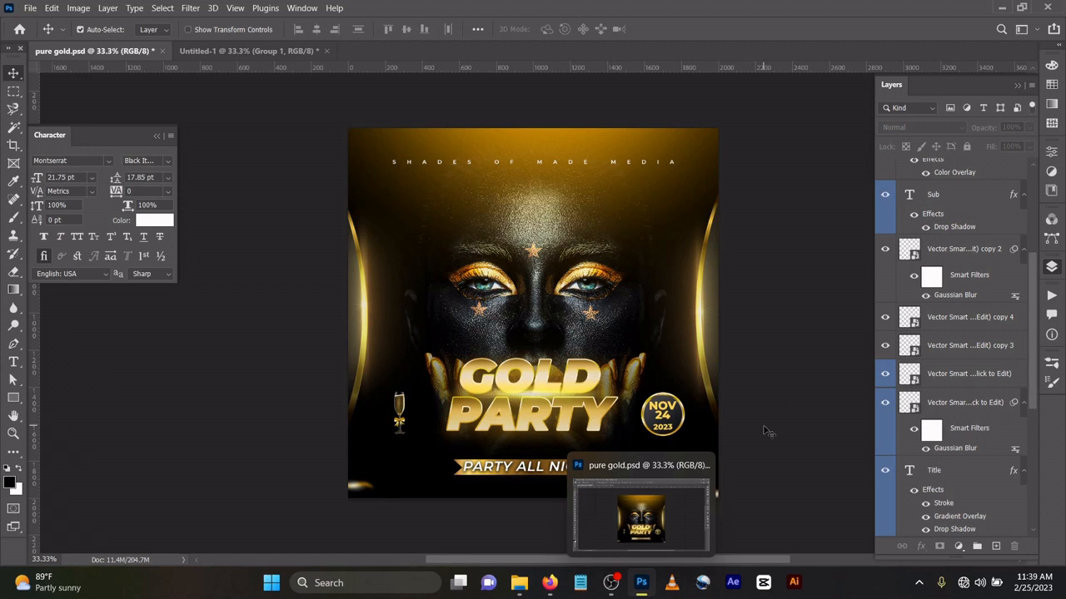
- Select the PARTY ALL NIGHT text on the gold ribbon
{"action": "left_click", "coordinate": [524, 471]}
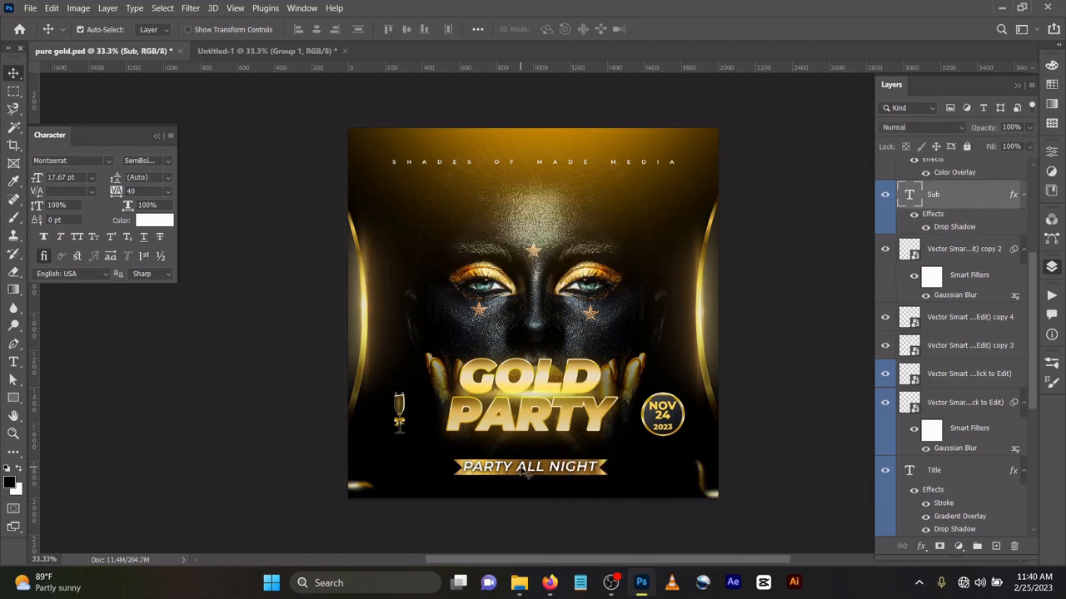